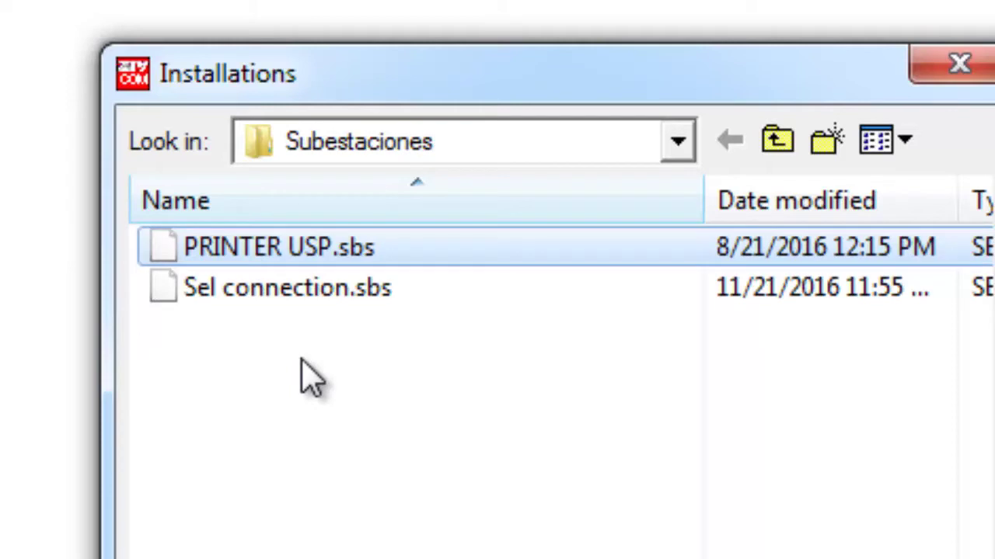
- Open the Sel connection.sbs installation for editing and accept its communication parameters without changes
{"action": "left_click", "coordinate": [250, 292]}
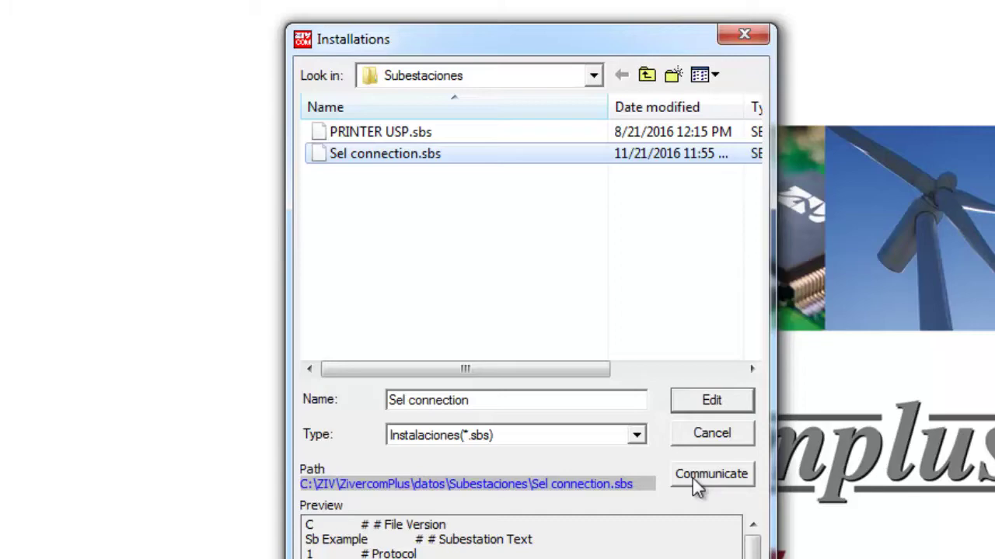
{"action": "left_click", "coordinate": [692, 478]}
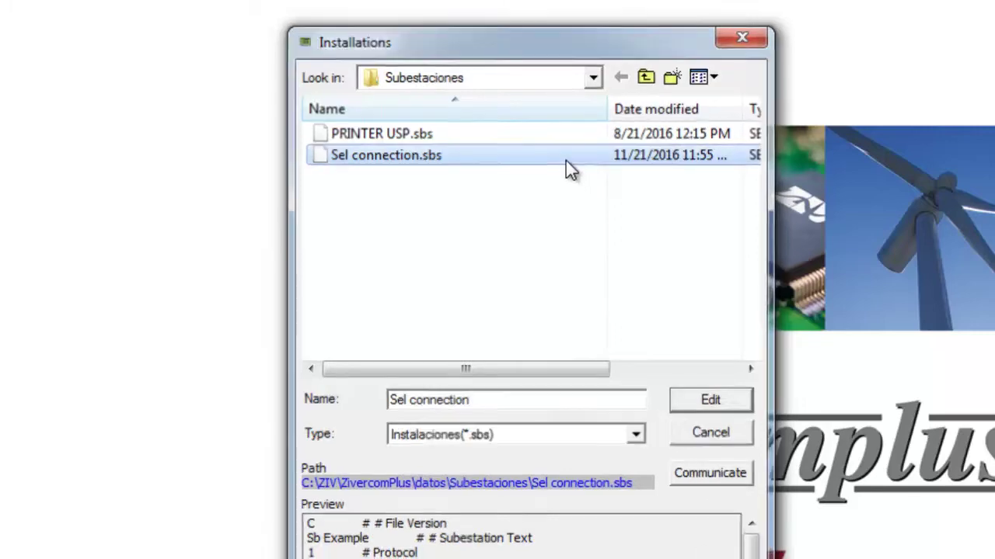
{"action": "double_click", "coordinate": [566, 160]}
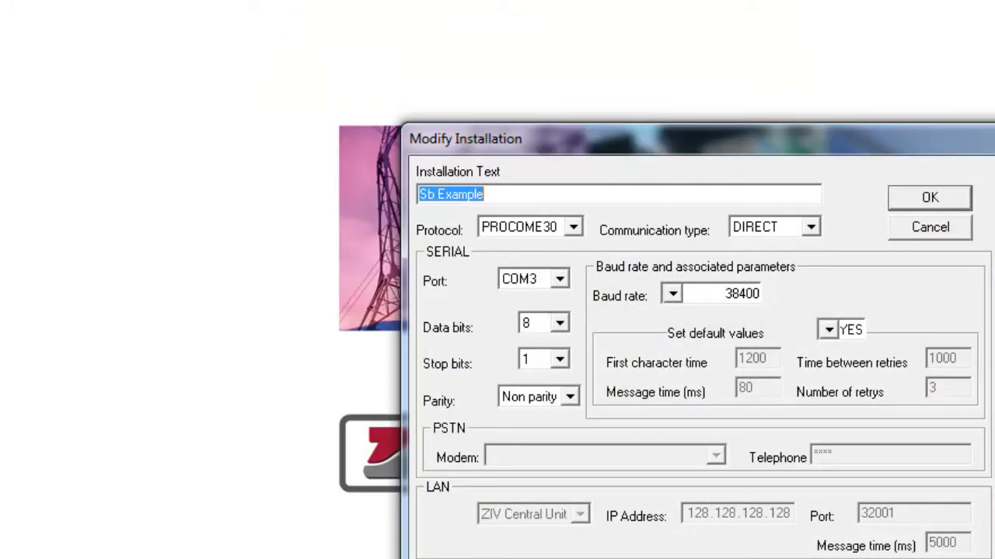
{"action": "left_click", "coordinate": [932, 199]}
- Start communication with the Sel connection installation using address 0
{"action": "left_click", "coordinate": [378, 155]}
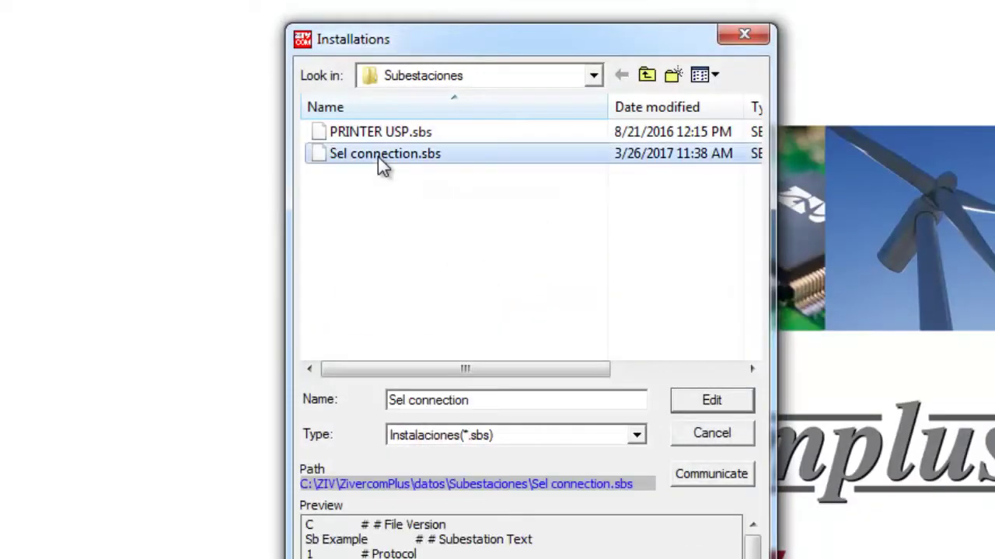
{"action": "left_click", "coordinate": [726, 481]}
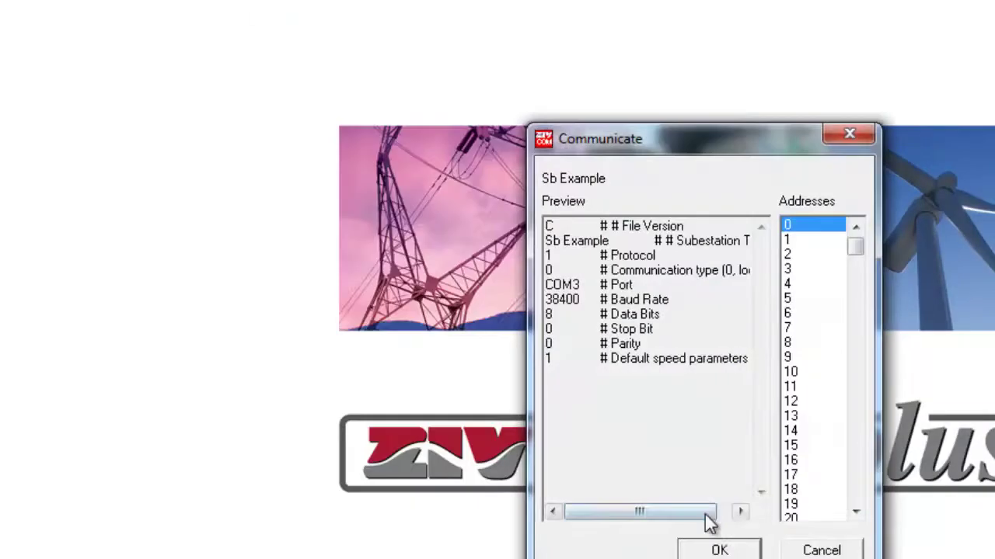
{"action": "left_click", "coordinate": [719, 550]}
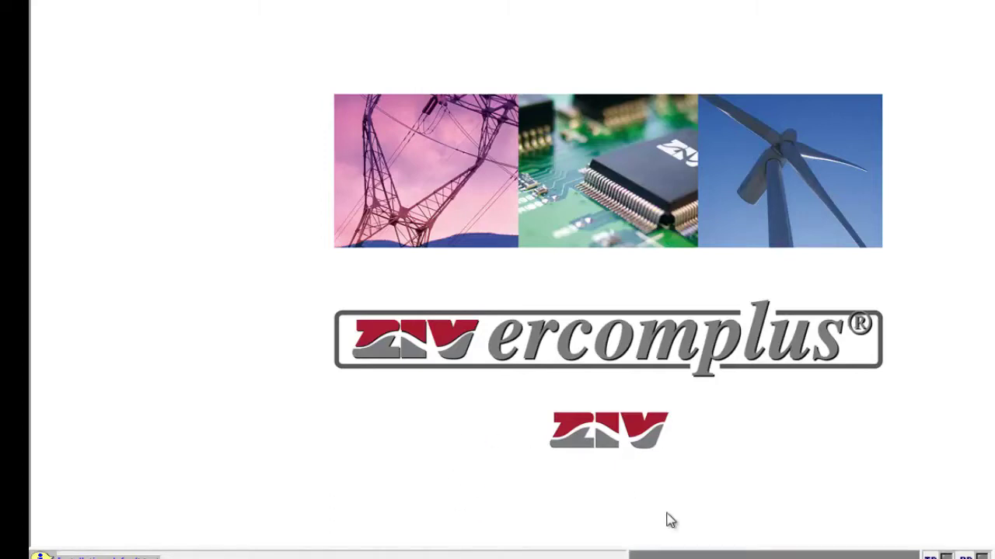
- Expand the 000-7IRVJ relay under Sb Example and open its Status section
{"action": "left_click_drag", "start_coordinate": [222, 215], "coordinate": [415, 264]}
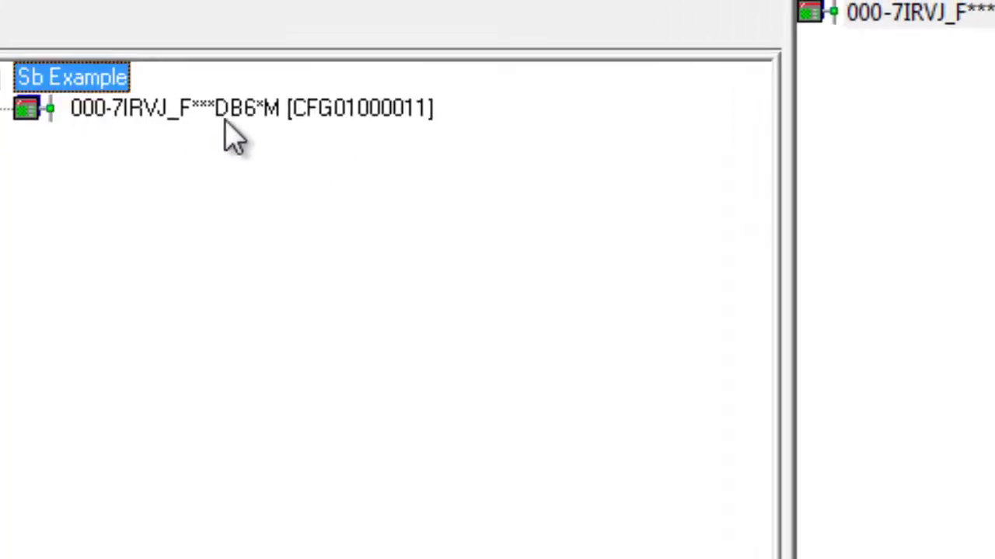
{"action": "left_click", "coordinate": [190, 112]}
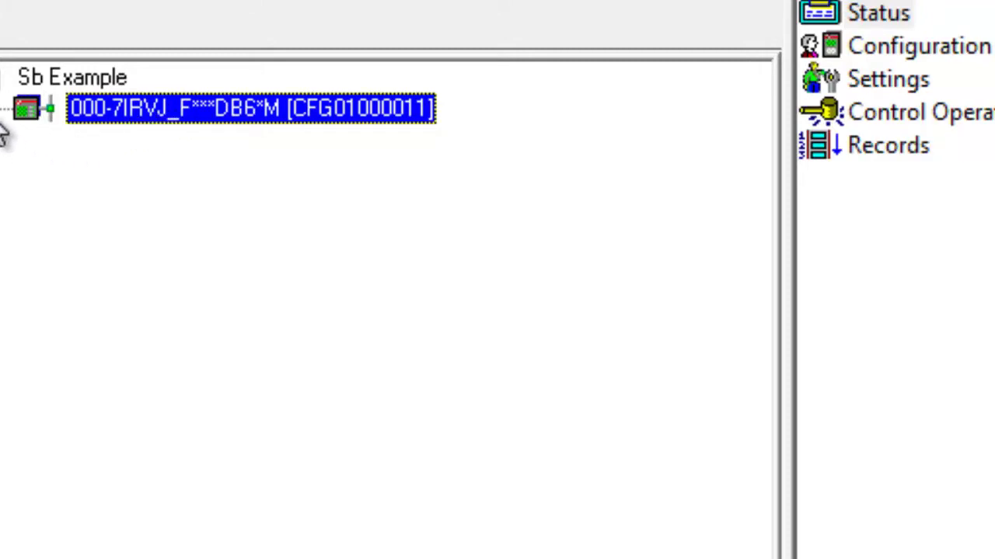
{"action": "key", "text": "Right"}
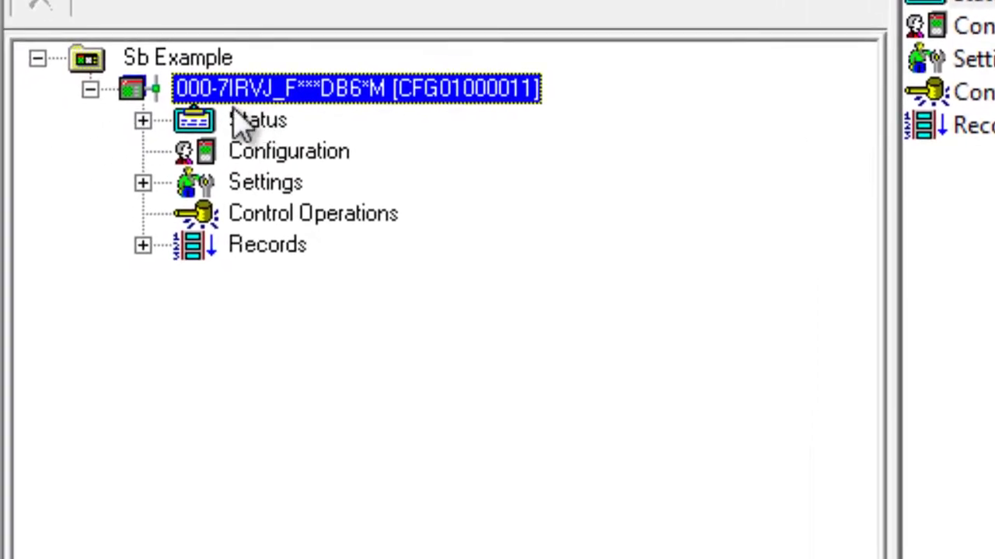
{"action": "left_click", "coordinate": [207, 126]}
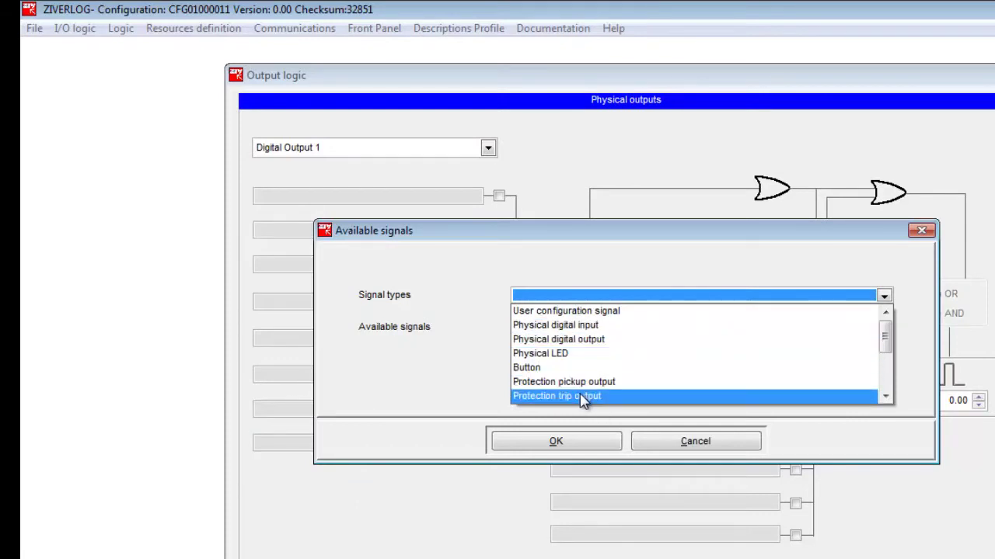
- Look through the available Protection trip output signals for Digital Output 1, then cancel the signal selection
{"action": "left_click", "coordinate": [584, 396]}
{"action": "left_click", "coordinate": [611, 331]}
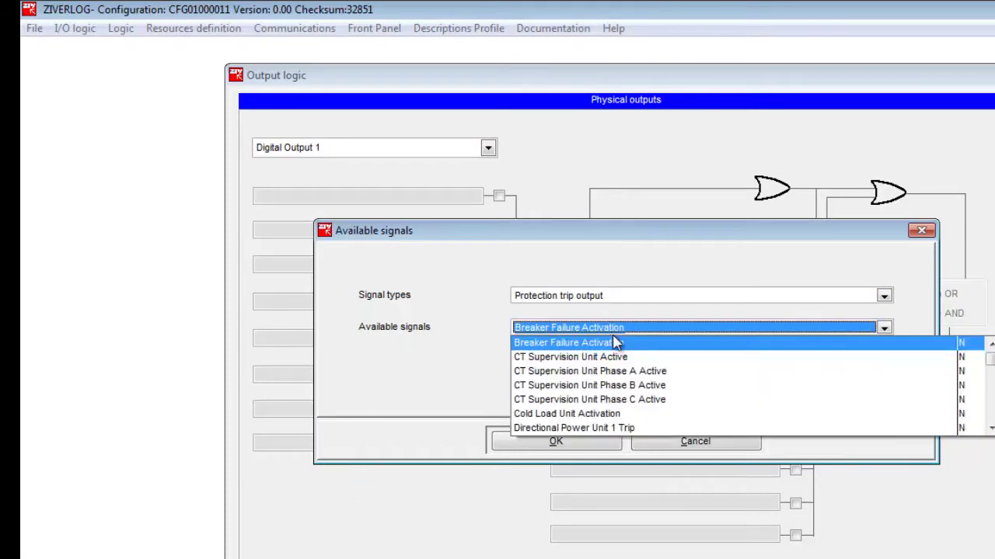
{"action": "left_click", "coordinate": [991, 393]}
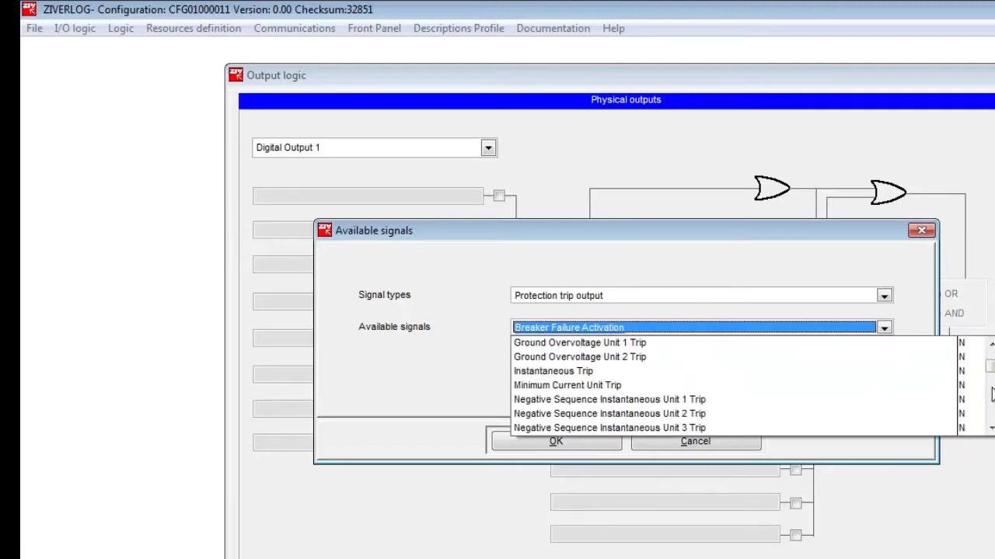
{"action": "left_click", "coordinate": [992, 393]}
{"action": "left_click", "coordinate": [991, 393]}
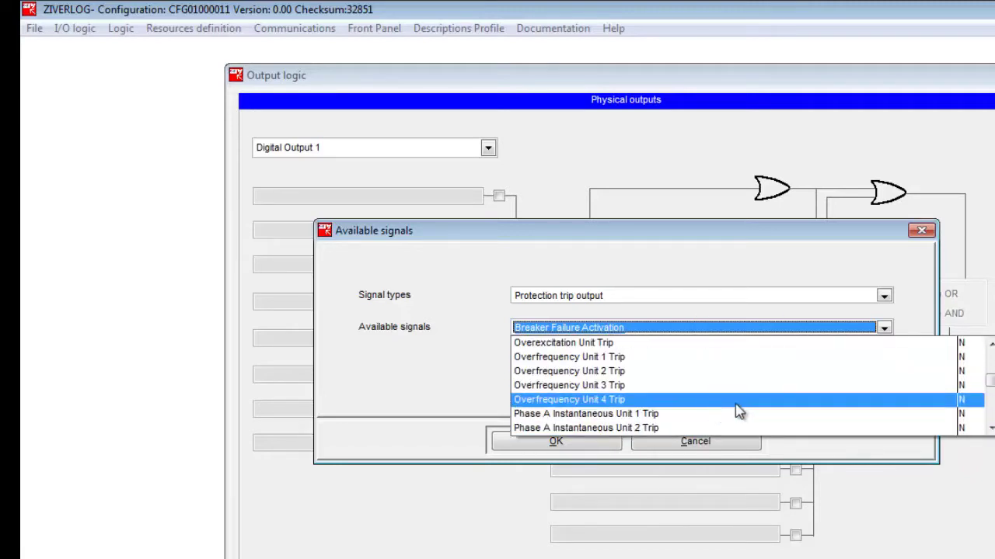
{"action": "left_click", "coordinate": [988, 410]}
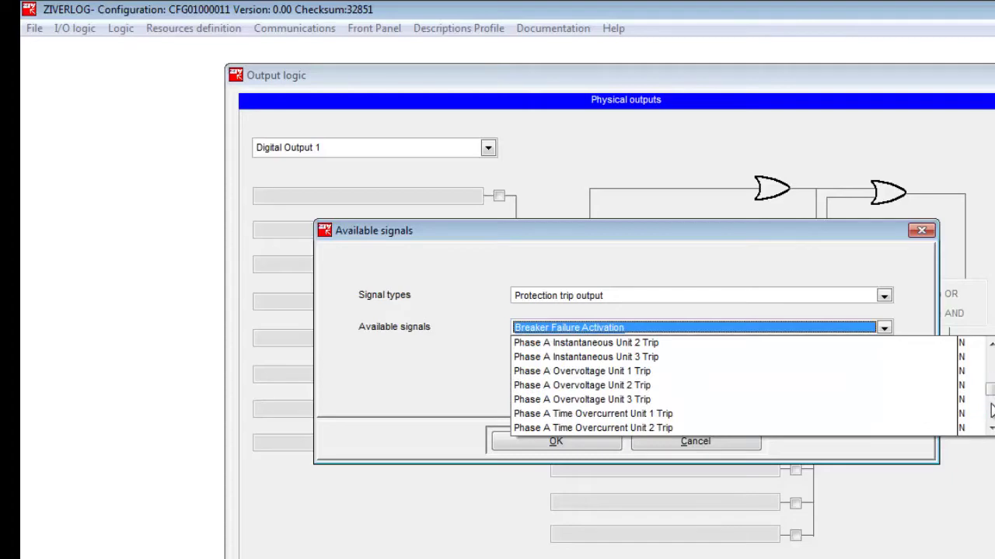
{"action": "left_click", "coordinate": [991, 420]}
{"action": "left_click_drag", "start_coordinate": [992, 420], "coordinate": [990, 373]}
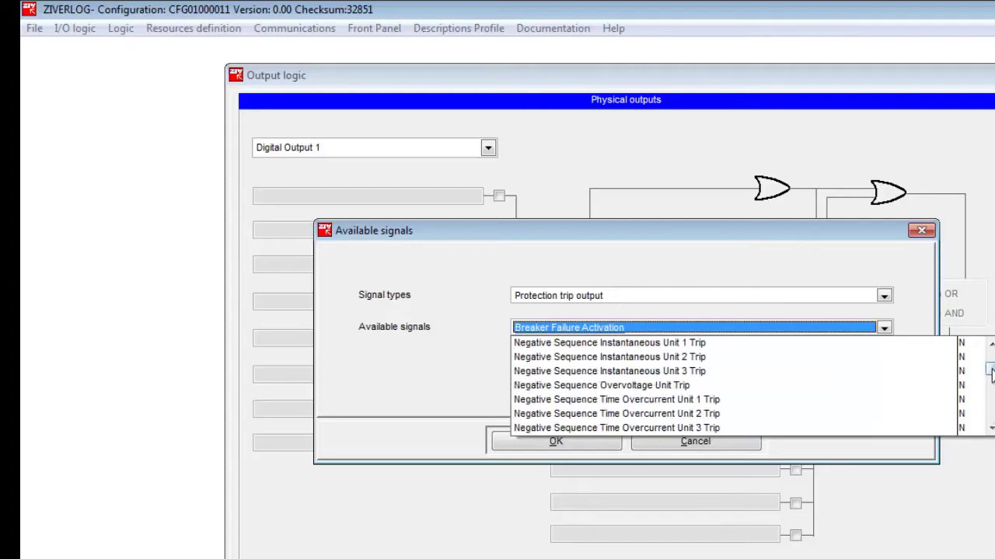
{"action": "left_click", "coordinate": [752, 447]}
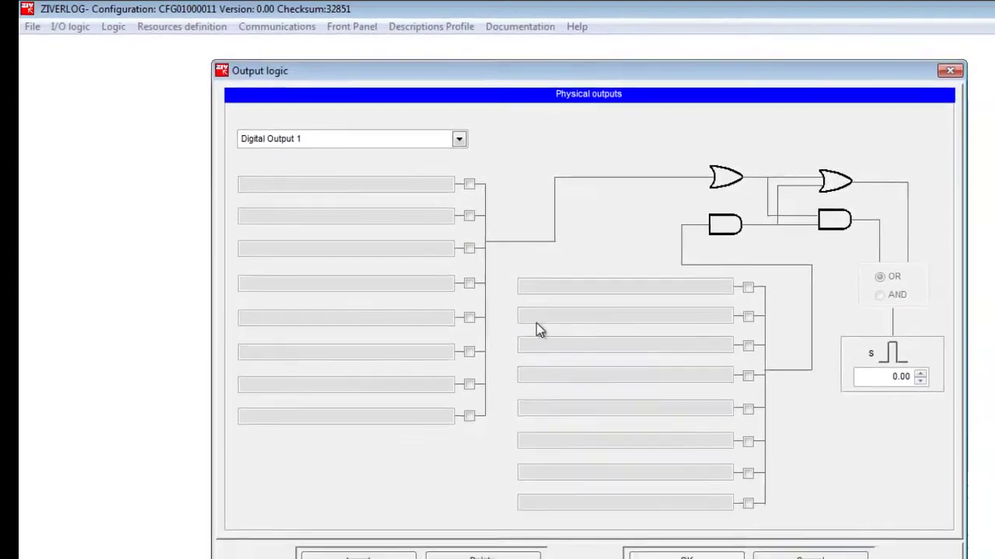
- Close the output logic without saving changes and exit the ZIVERLOG configuration editor
{"action": "left_click", "coordinate": [809, 556]}
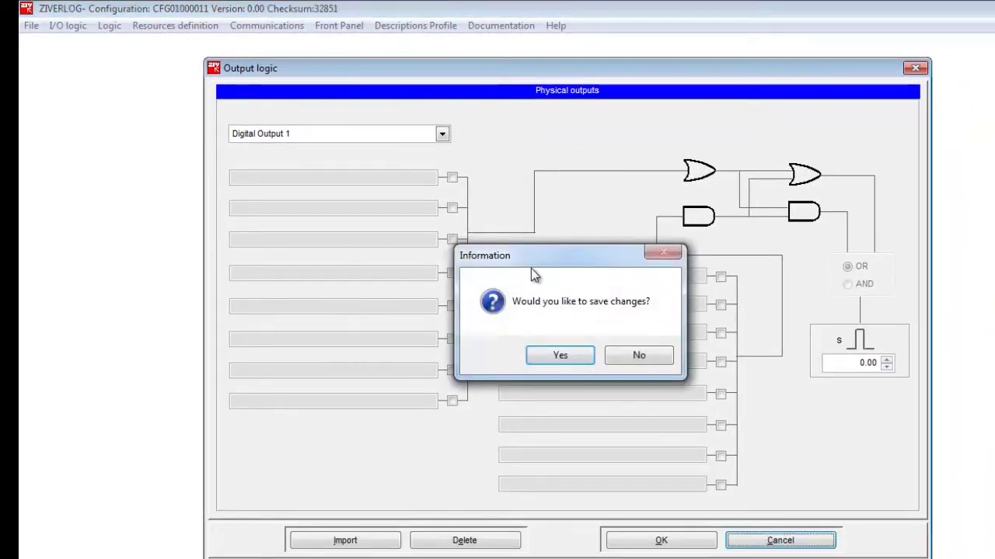
{"action": "left_click", "coordinate": [629, 354]}
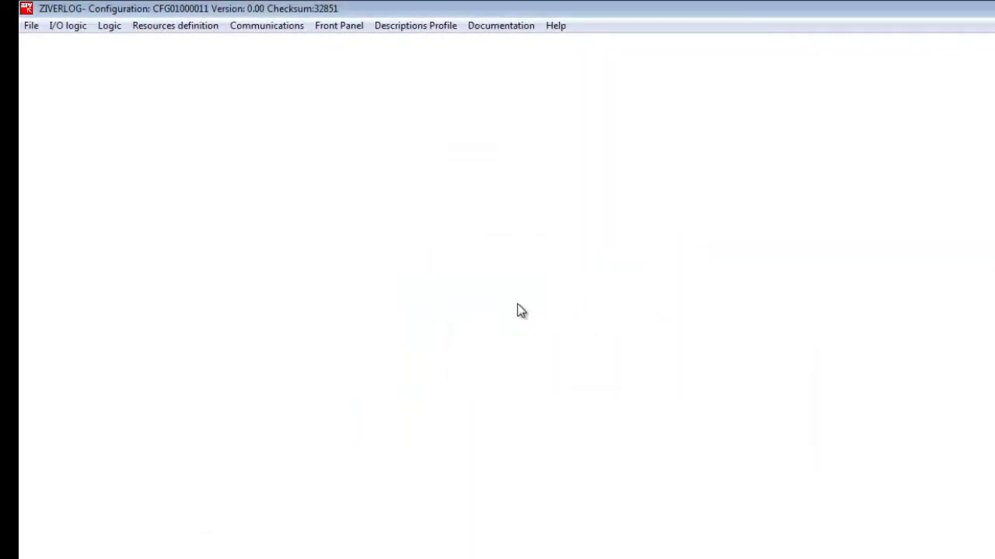
{"action": "left_click", "coordinate": [30, 26]}
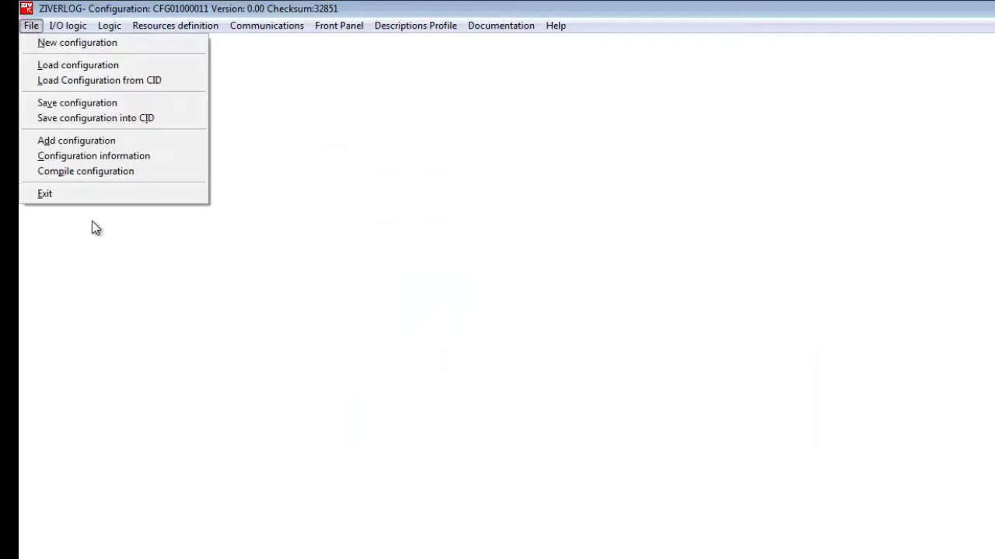
{"action": "left_click", "coordinate": [82, 196]}
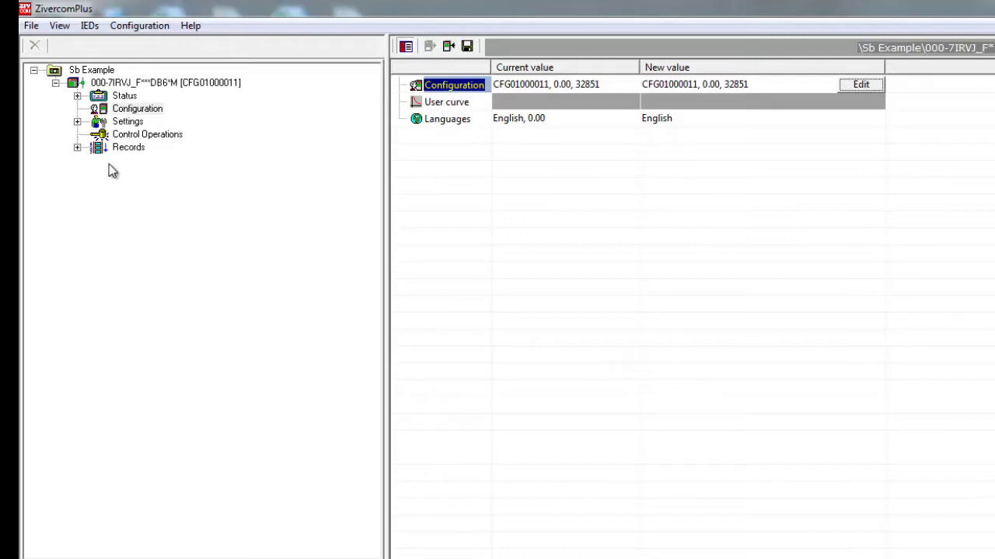
- Open the relay's Nominal Values settings and load the device's current values as the new values
{"action": "left_click", "coordinate": [118, 122]}
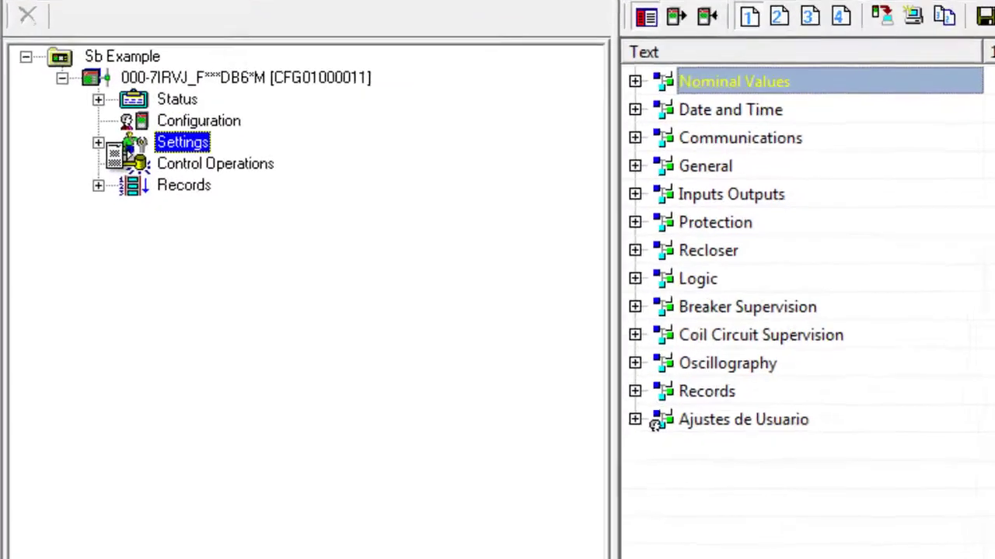
{"action": "left_click", "coordinate": [98, 143]}
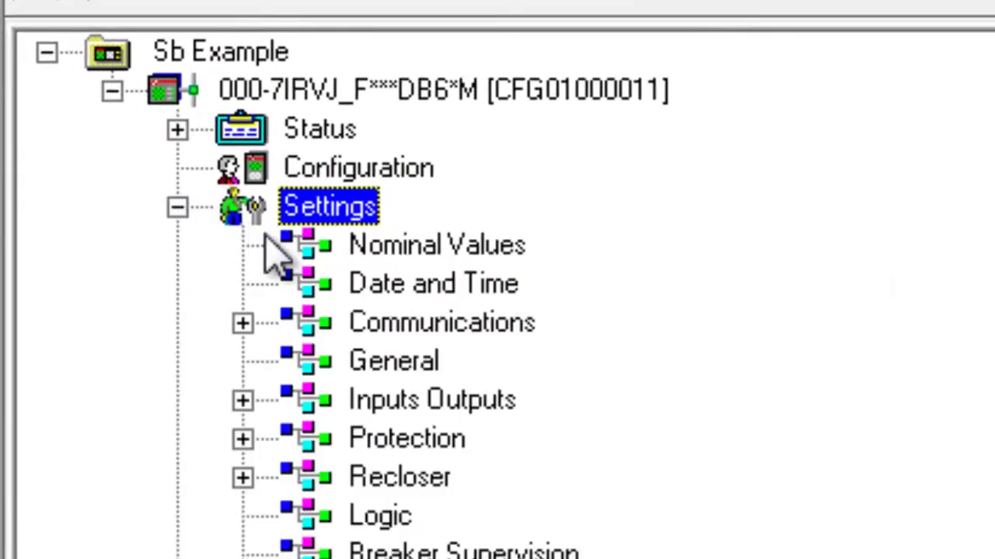
{"action": "left_click", "coordinate": [359, 244]}
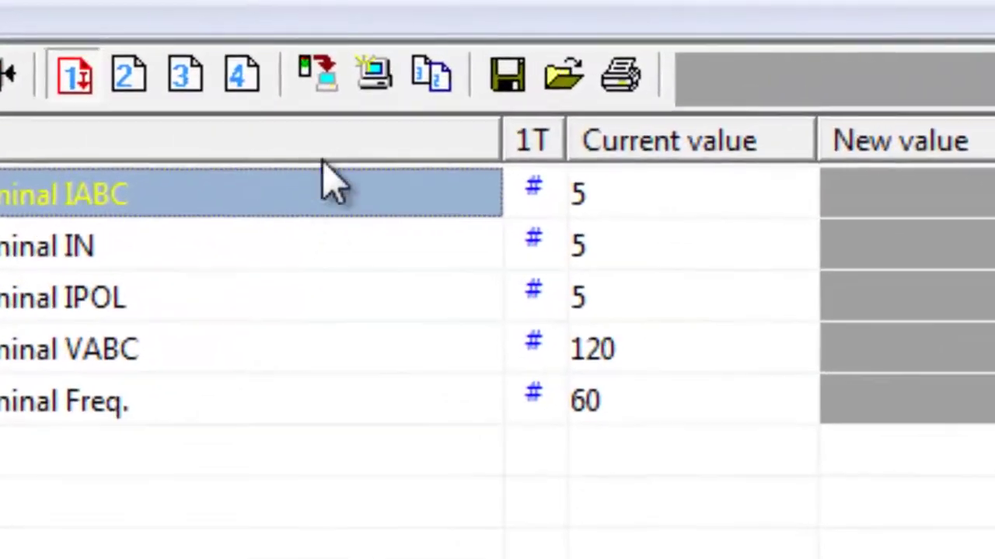
{"action": "left_click", "coordinate": [325, 75]}
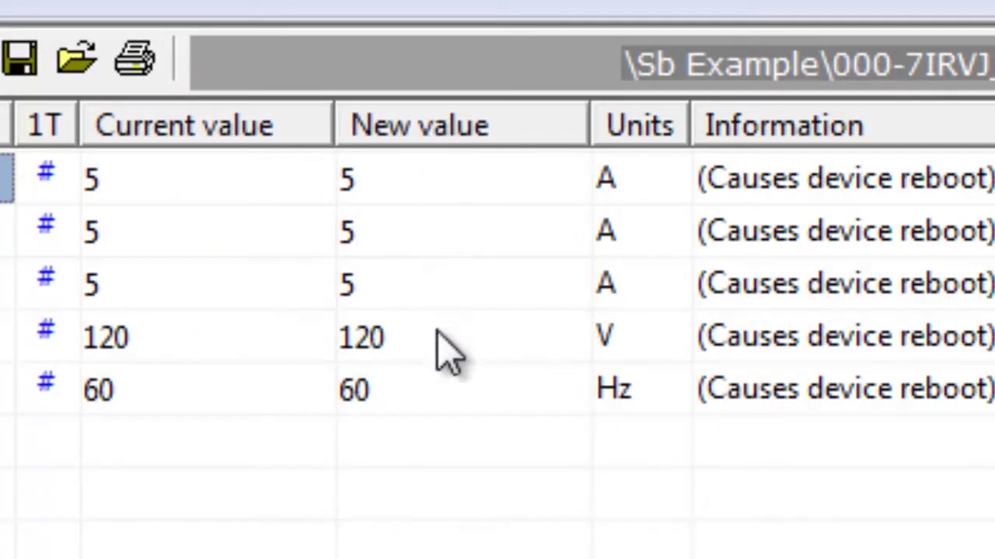
- Enter 5 A as the new value for Nominal IABC
{"action": "left_click", "coordinate": [373, 179]}
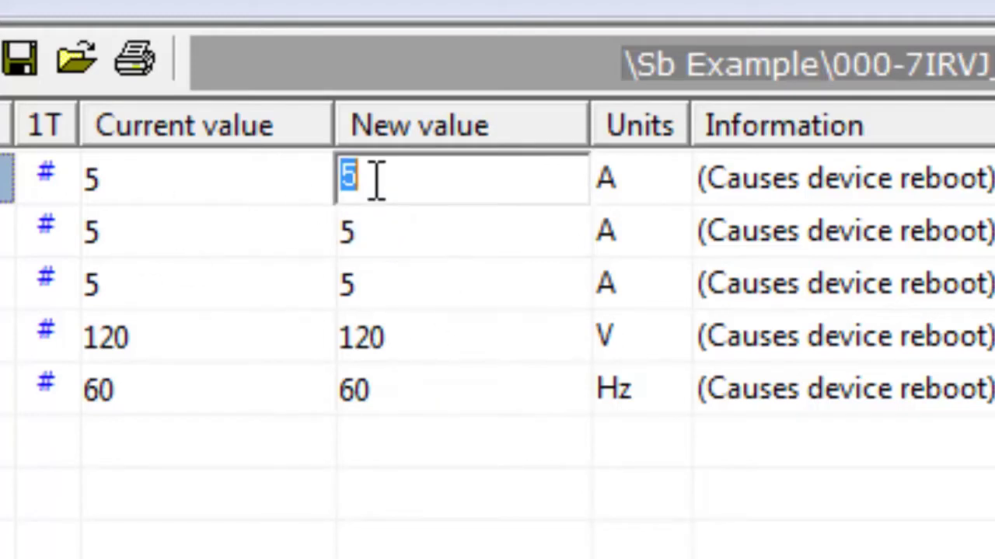
{"action": "type", "text": "1"}
{"action": "key", "text": "BackSpace"}
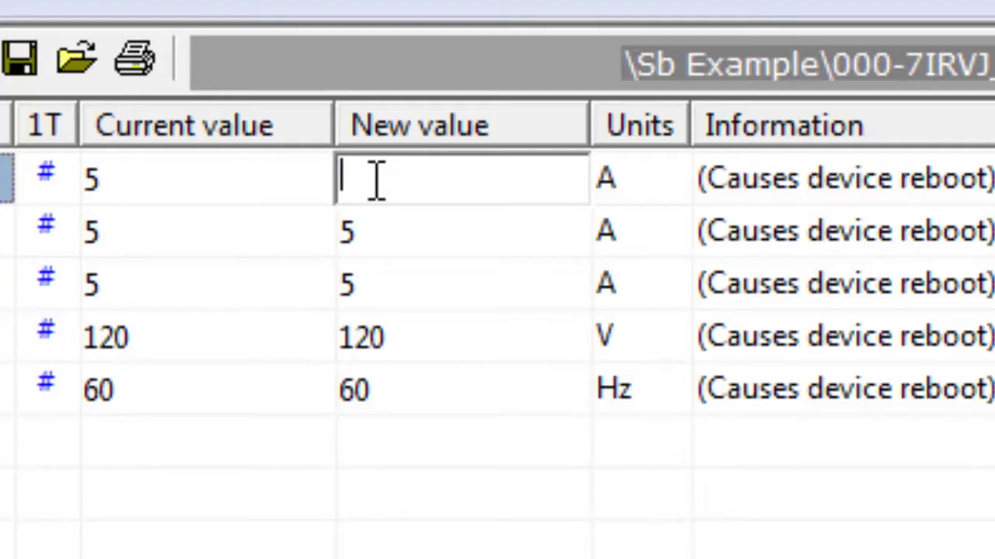
{"action": "type", "text": "5"}
{"action": "key", "text": "Return"}
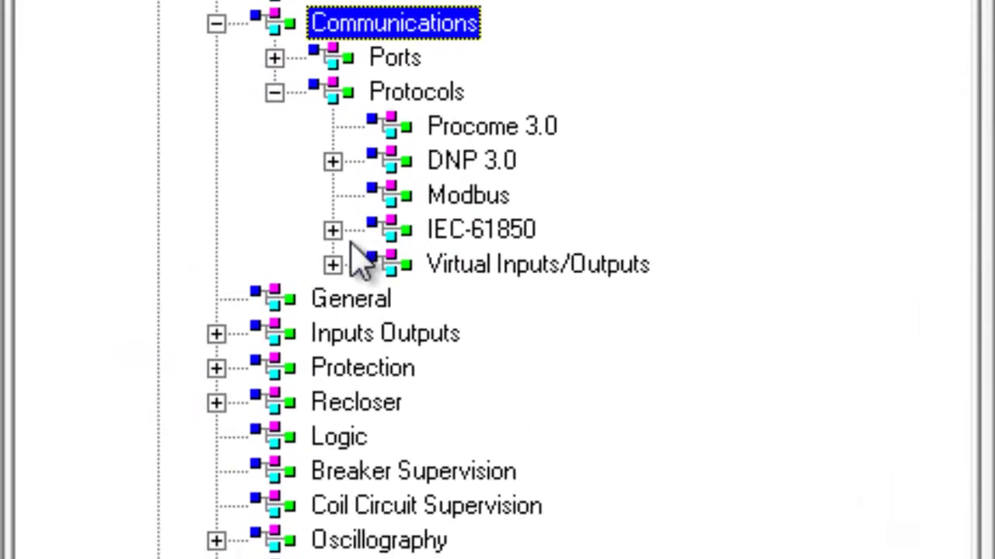
- View the Virtual Port 1, Virtual Port 2 and Virtual Magnitudes settings under the Virtual Inputs/Outputs protocol
{"action": "left_click", "coordinate": [334, 265]}
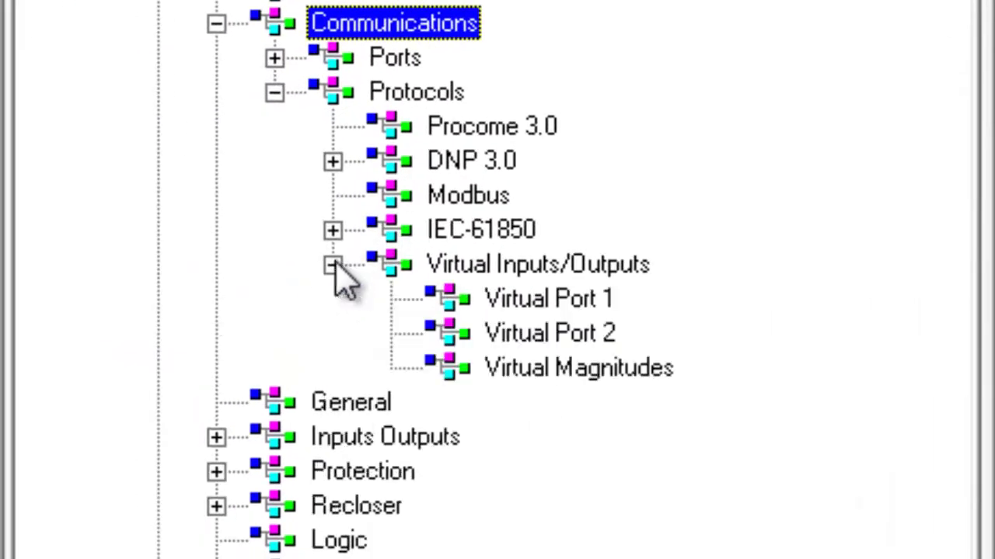
{"action": "left_click", "coordinate": [497, 300]}
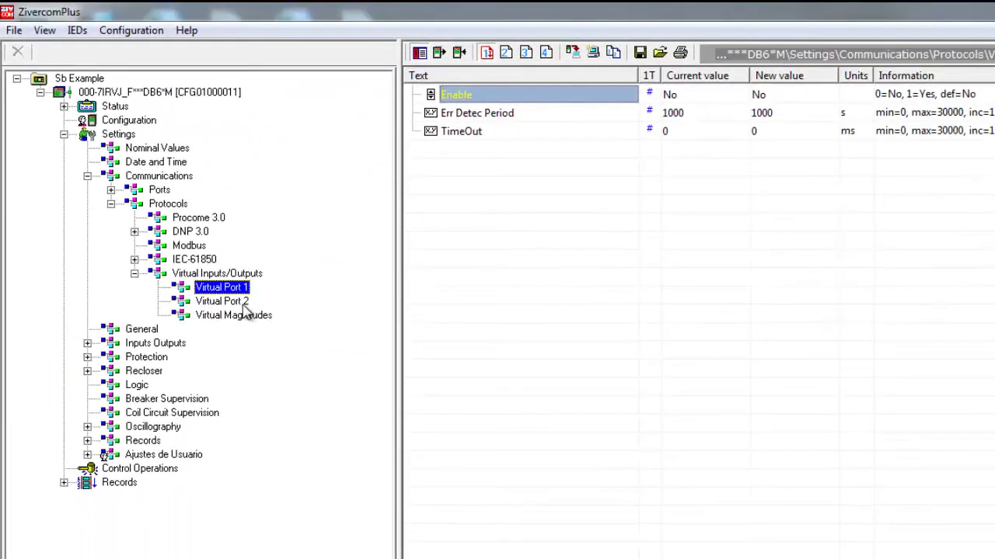
{"action": "left_click", "coordinate": [245, 305]}
{"action": "left_click", "coordinate": [242, 316]}
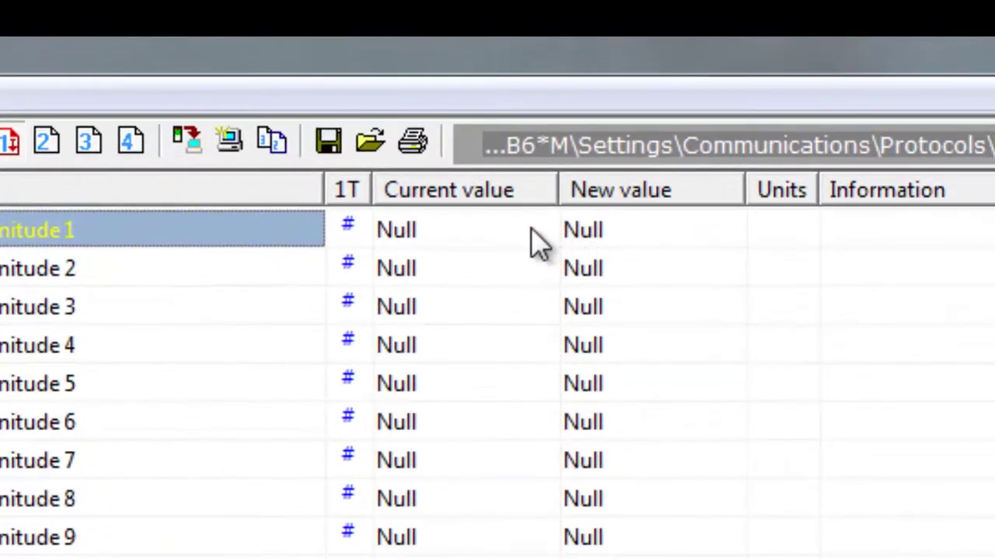
- Look through the magnitudes assignable to (P1) Magnitude 1 without changing it, and collapse the Protocols branch
{"action": "left_click", "coordinate": [596, 229]}
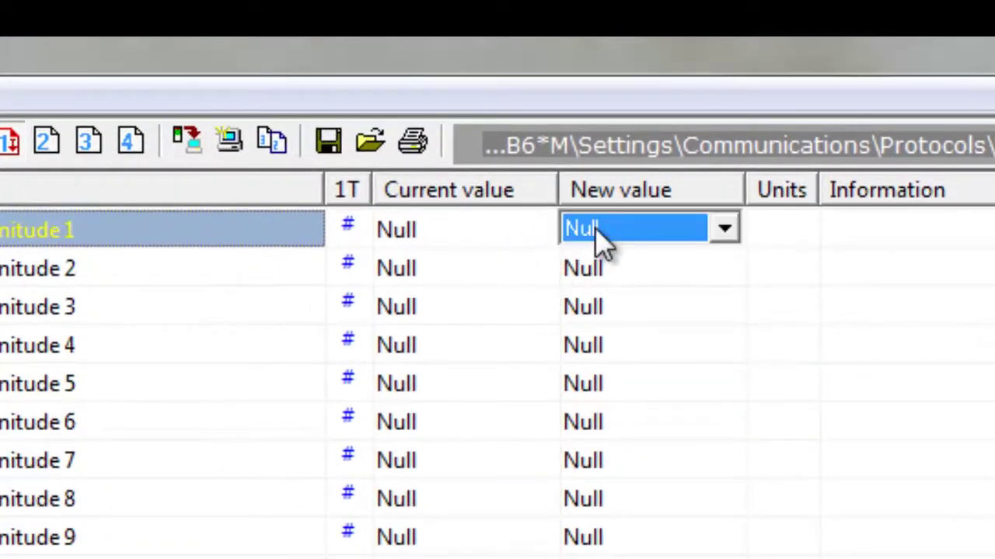
{"action": "left_click", "coordinate": [597, 229]}
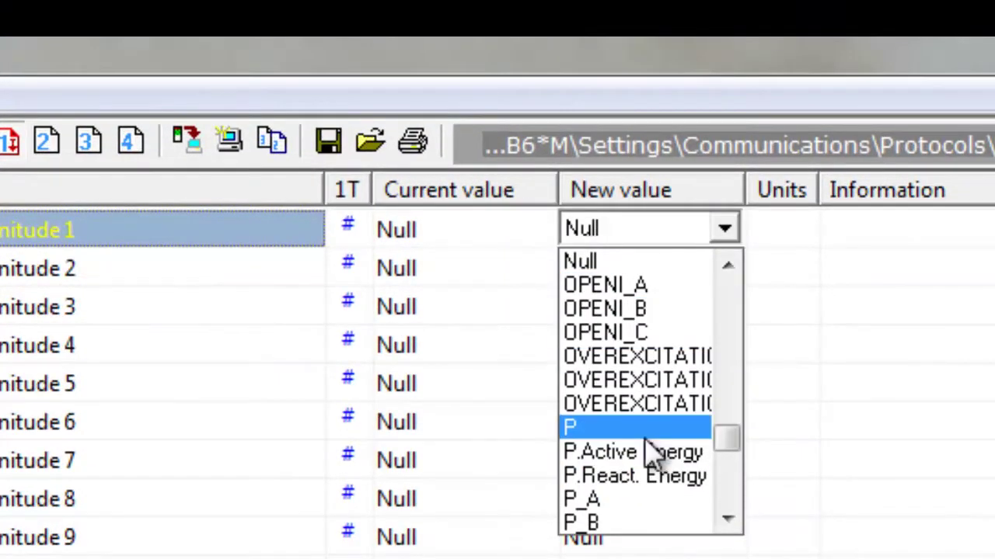
{"action": "left_click", "coordinate": [730, 470]}
{"action": "left_click", "coordinate": [730, 469]}
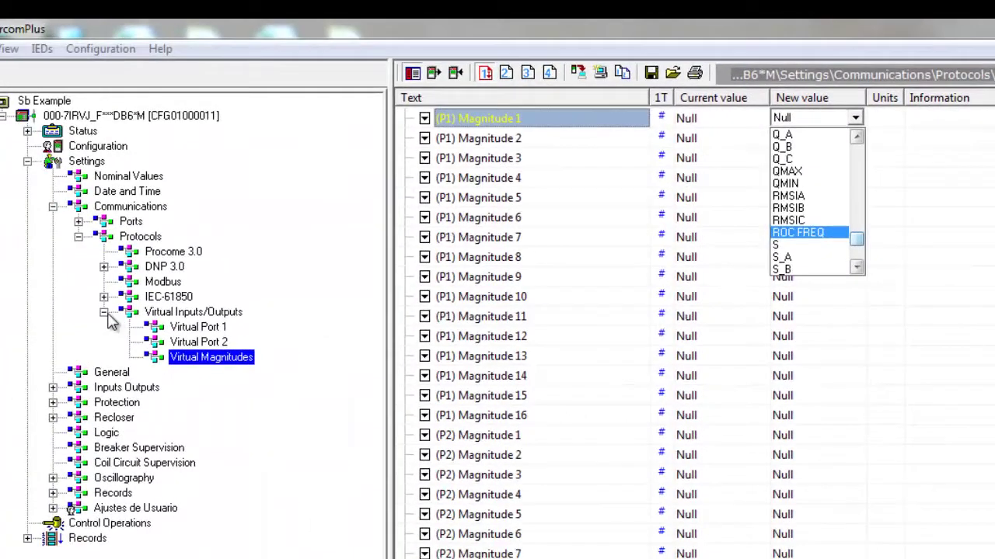
{"action": "left_click", "coordinate": [111, 323]}
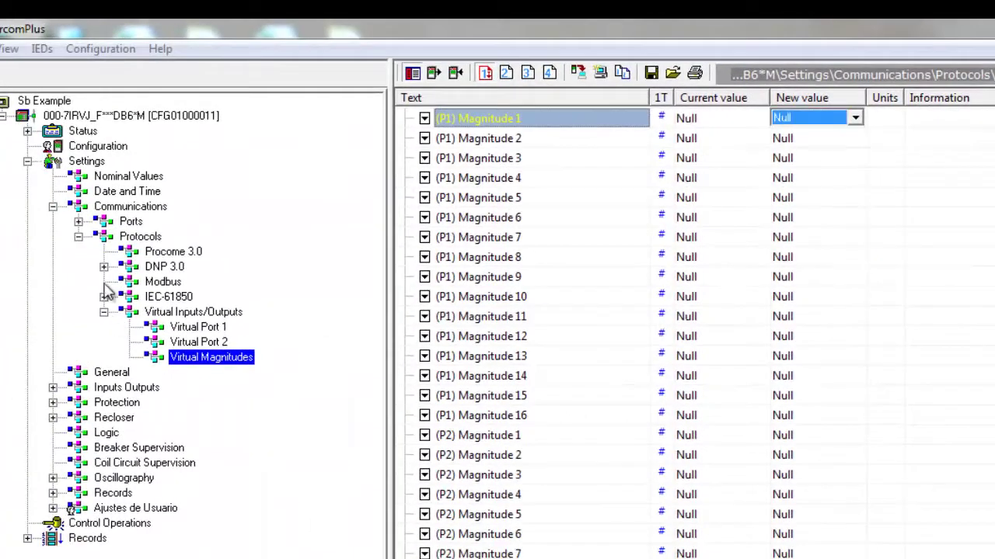
{"action": "left_click", "coordinate": [78, 237]}
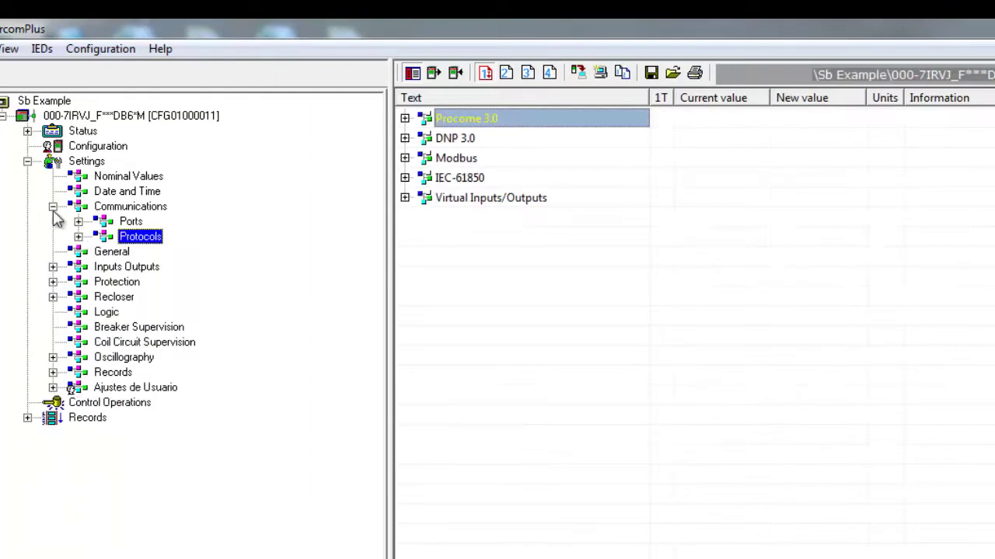
- Collapse the Communications branch and review the Name, Breaker and Unit In Service values in the General settings
{"action": "left_click", "coordinate": [52, 206]}
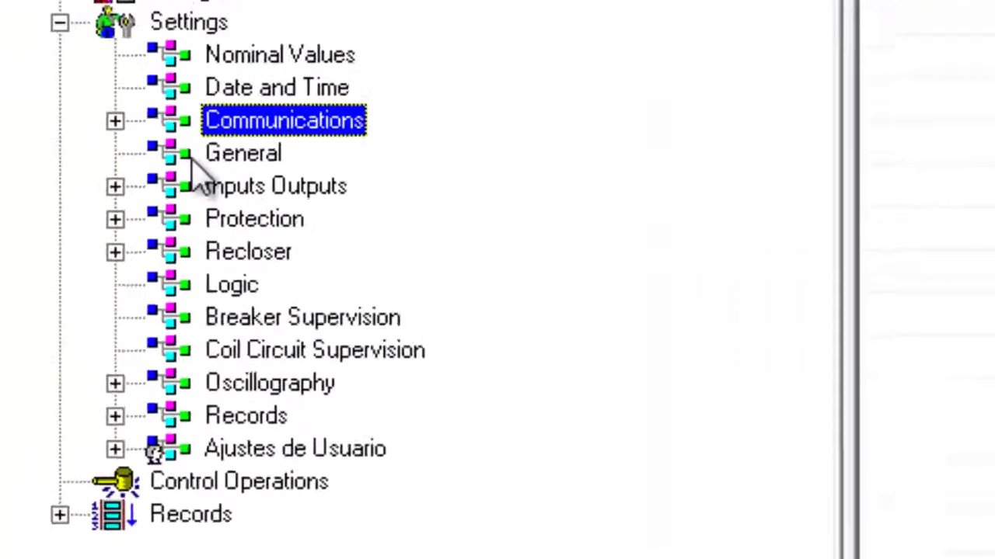
{"action": "left_click", "coordinate": [88, 224]}
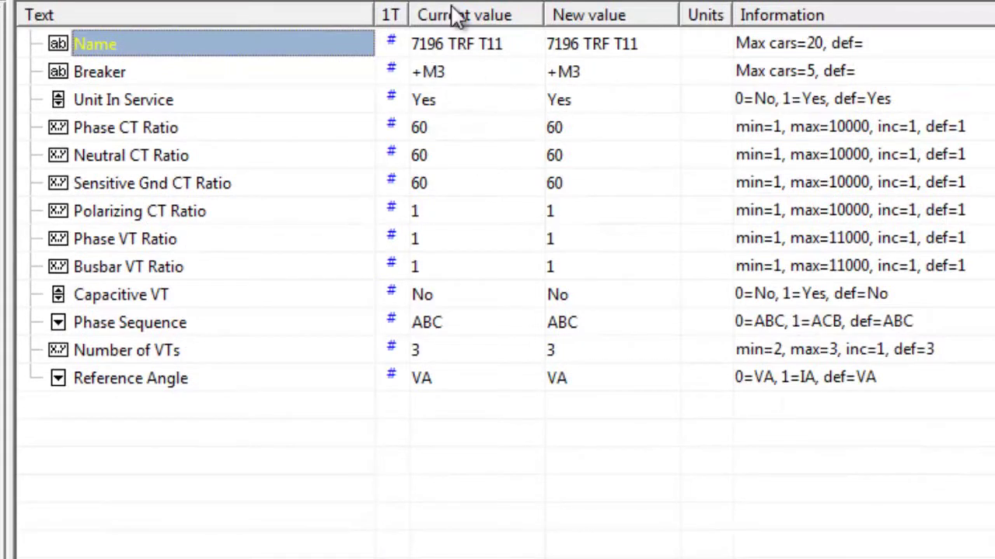
{"action": "mouse_move", "coordinate": [620, 64]}
{"action": "left_mouse_down"}
{"action": "mouse_move", "coordinate": [584, 49]}
{"action": "mouse_move", "coordinate": [615, 44]}
{"action": "left_mouse_up"}
{"action": "left_click", "coordinate": [602, 70]}
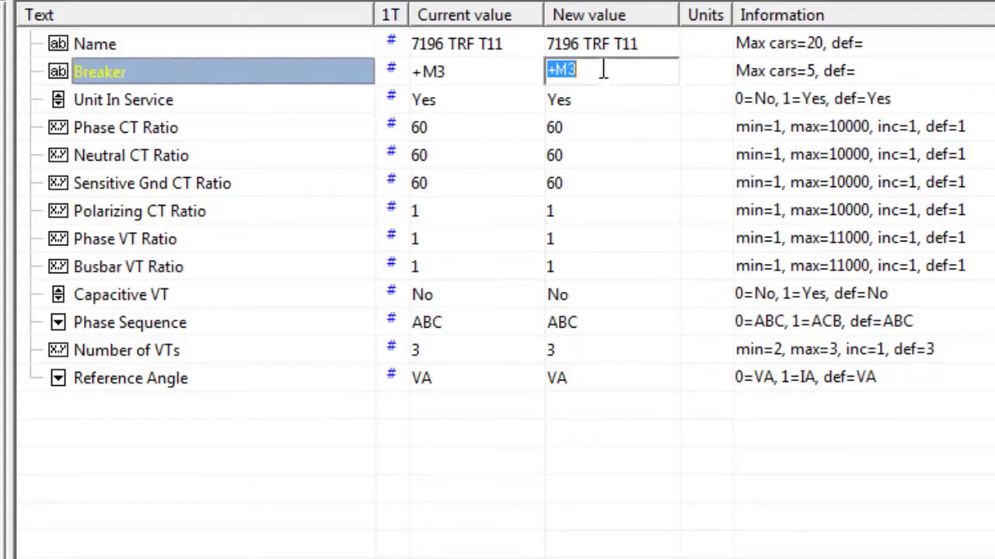
{"action": "left_click", "coordinate": [581, 109]}
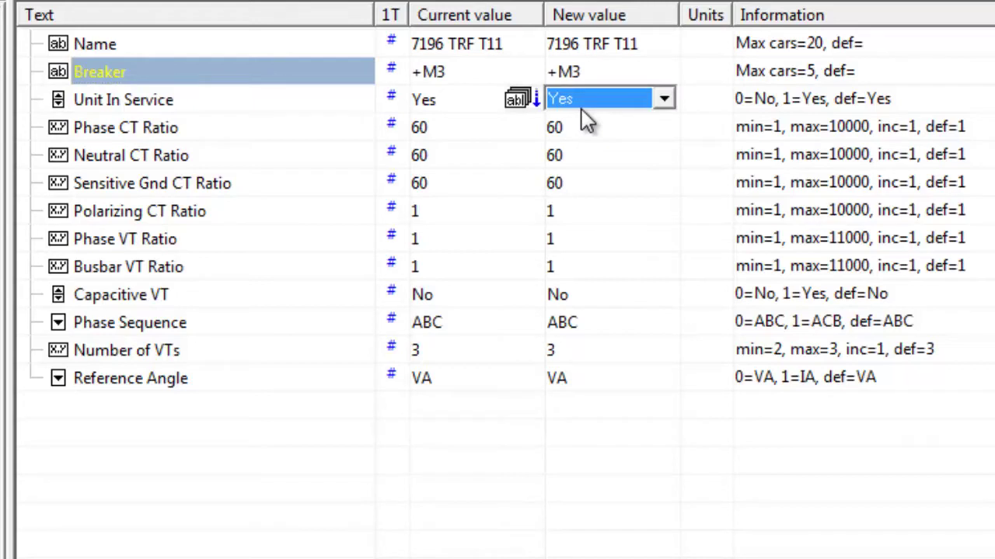
- Check the Phase CT Ratio by calculating 300/5 in Calculator, and return to the ratio's new value
{"action": "left_click", "coordinate": [585, 131]}
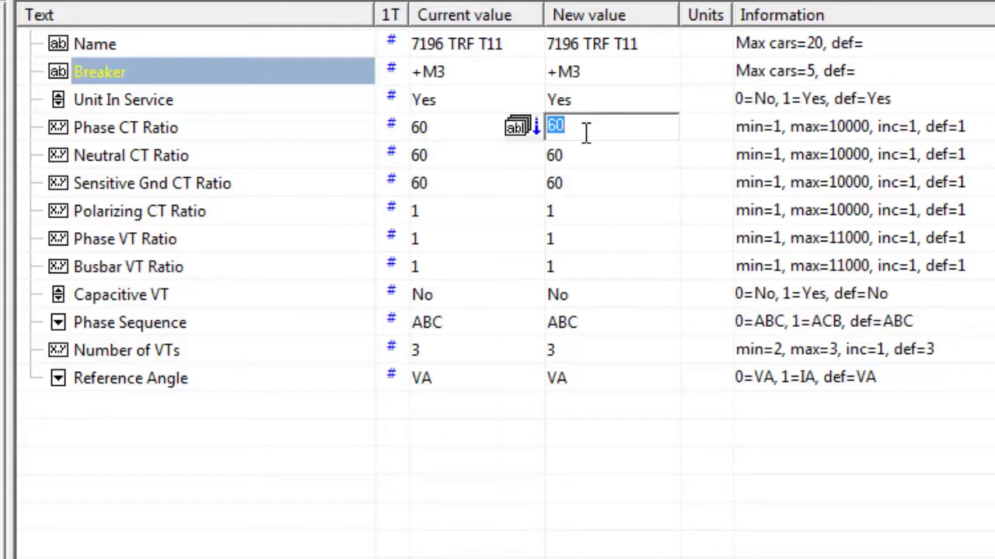
{"action": "key", "text": "End"}
{"action": "type", "text": "300/"}
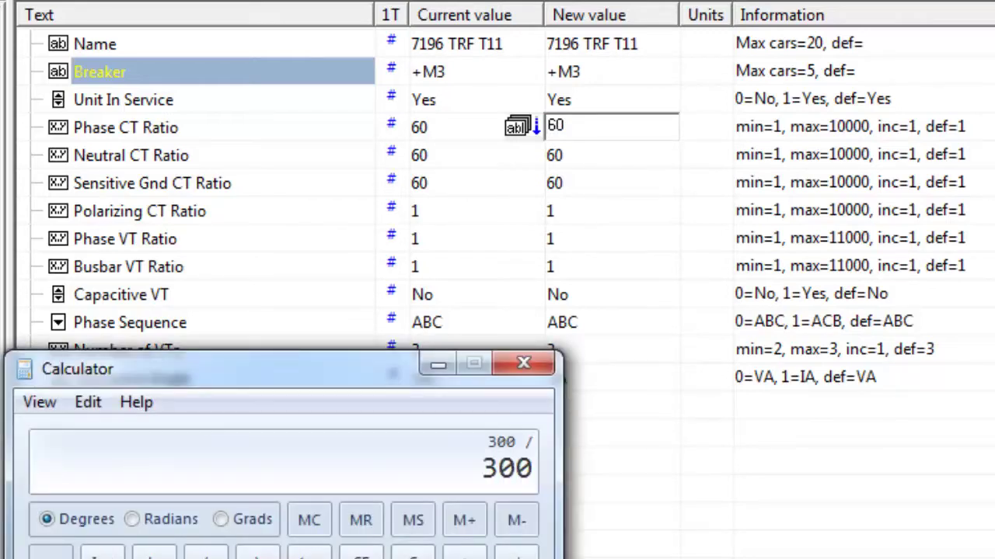
{"action": "type", "text": "5"}
{"action": "key", "text": "Return"}
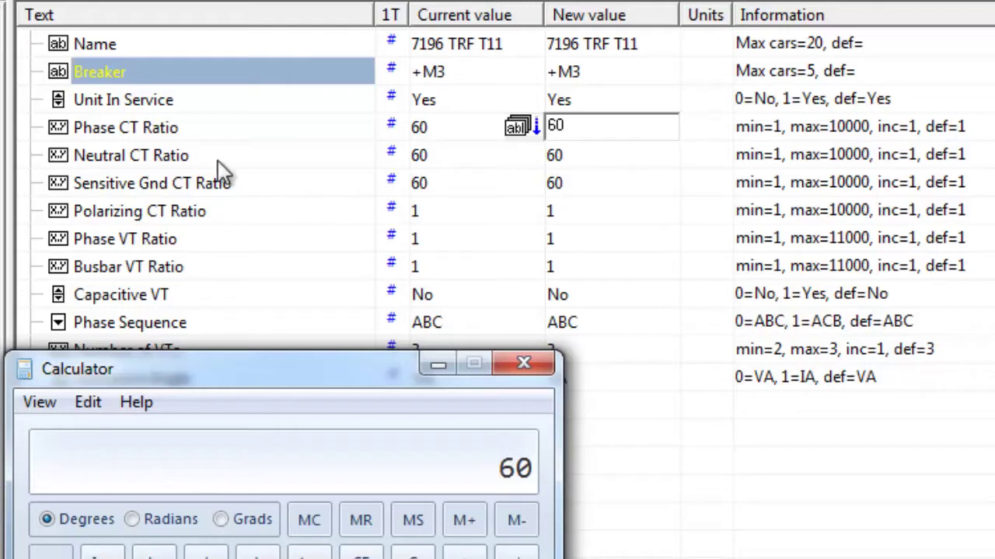
{"action": "left_click", "coordinate": [589, 128]}
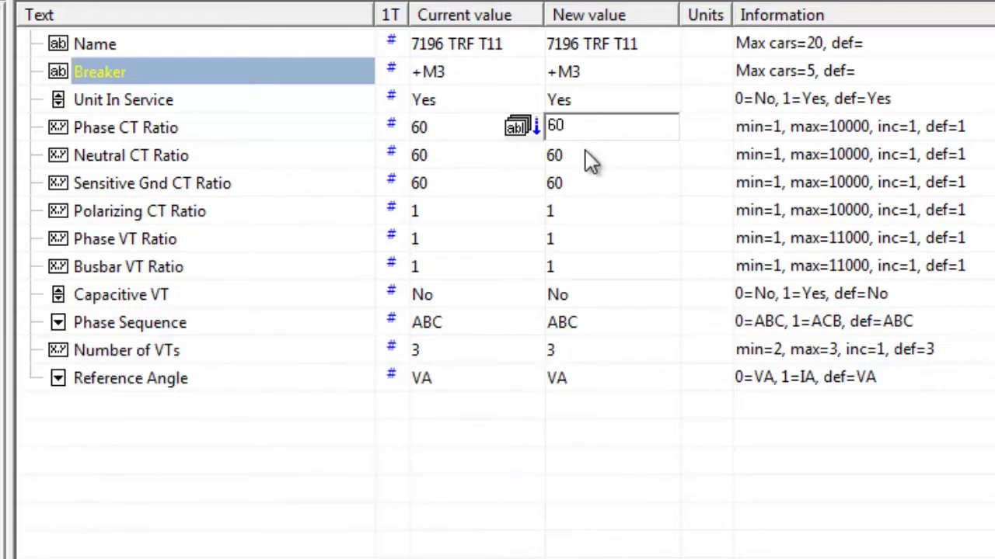
- Review the new values of the Neutral, Sensitive Gnd and Polarizing CT Ratios
{"action": "left_click", "coordinate": [577, 158]}
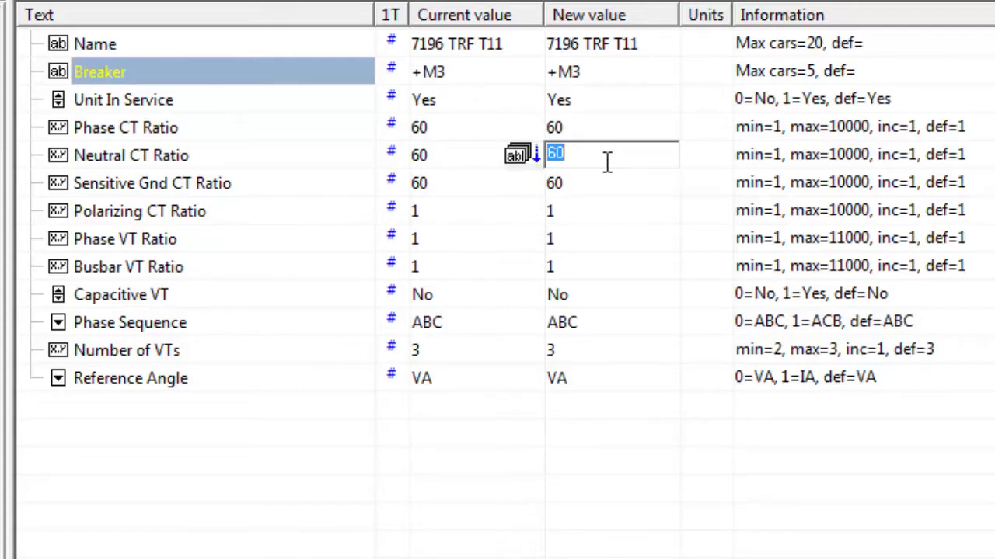
{"action": "left_click", "coordinate": [593, 192]}
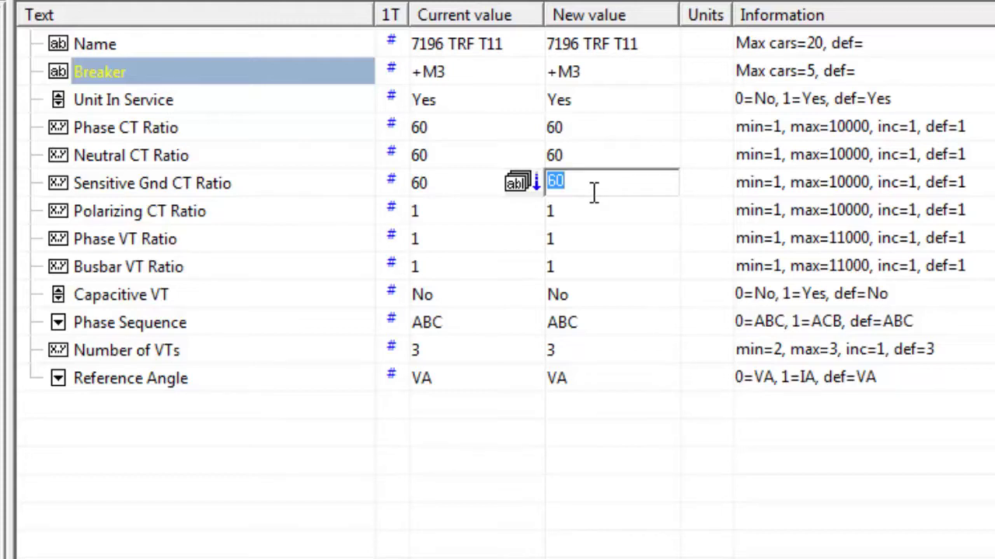
{"action": "left_click", "coordinate": [573, 213]}
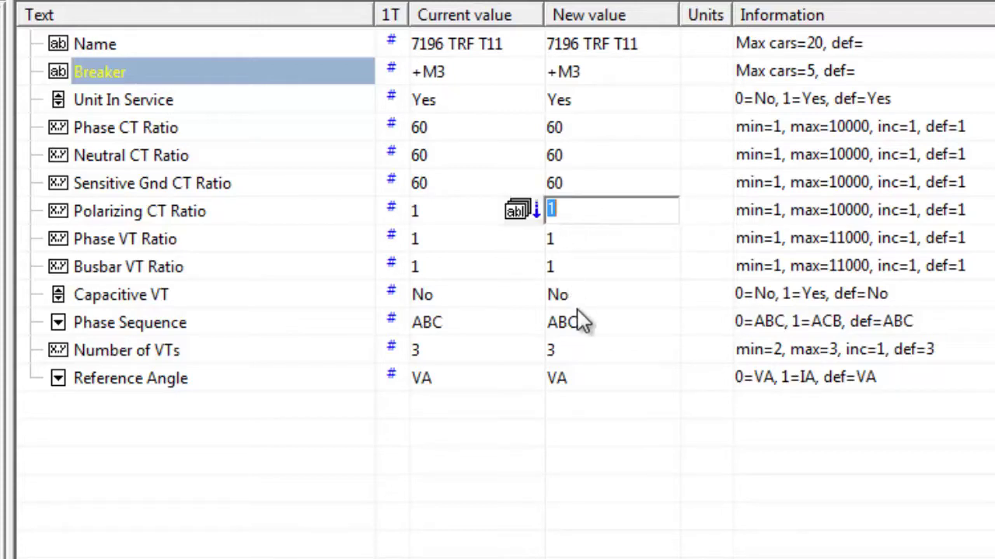
- Enter 120 as the new value for Phase VT Ratio
{"action": "left_click", "coordinate": [570, 246]}
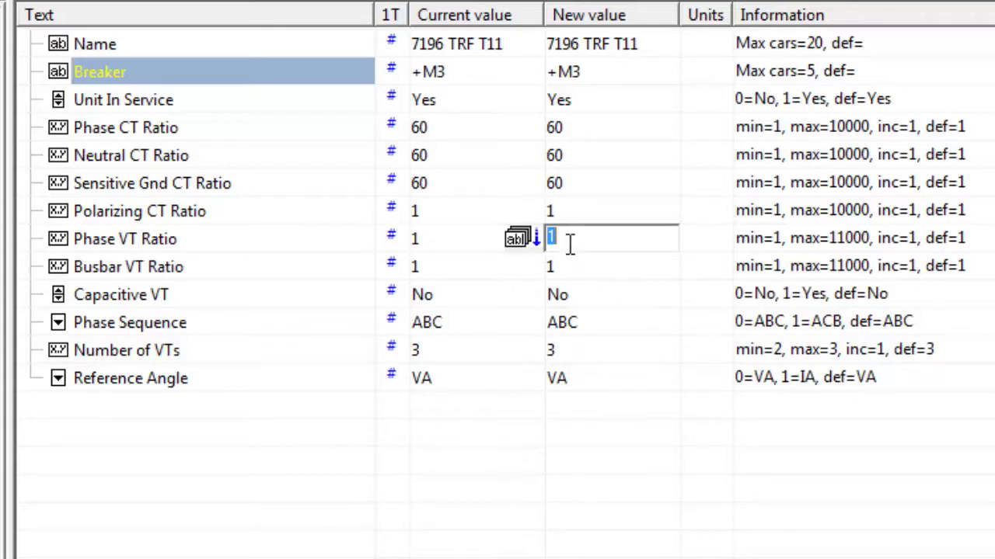
{"action": "type", "text": "120"}
{"action": "key", "text": "Return"}
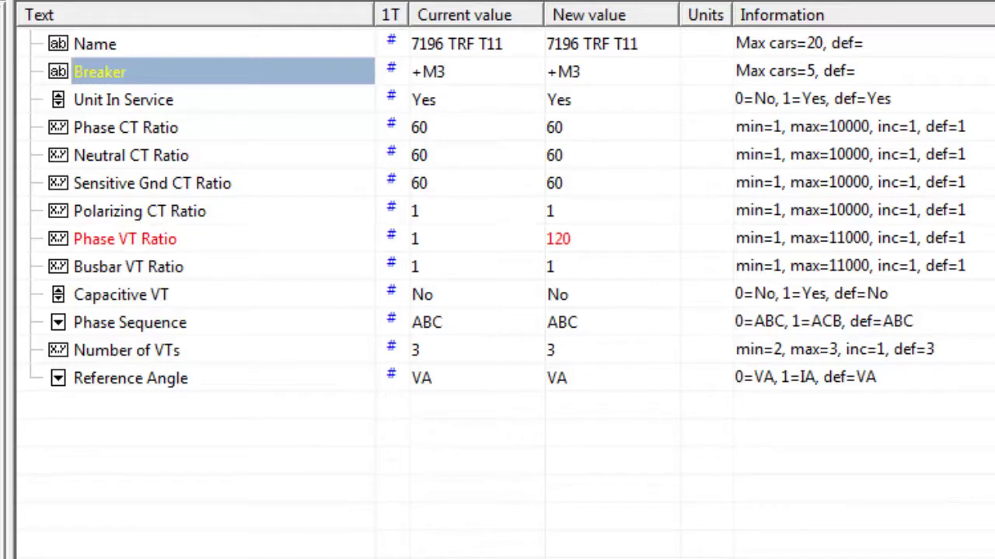
- Calculate 33000/120 in Calculator and enter 275 as the new value for Phase VT Ratio
{"action": "key", "text": "alt+Tab"}
{"action": "type", "text": "3"}
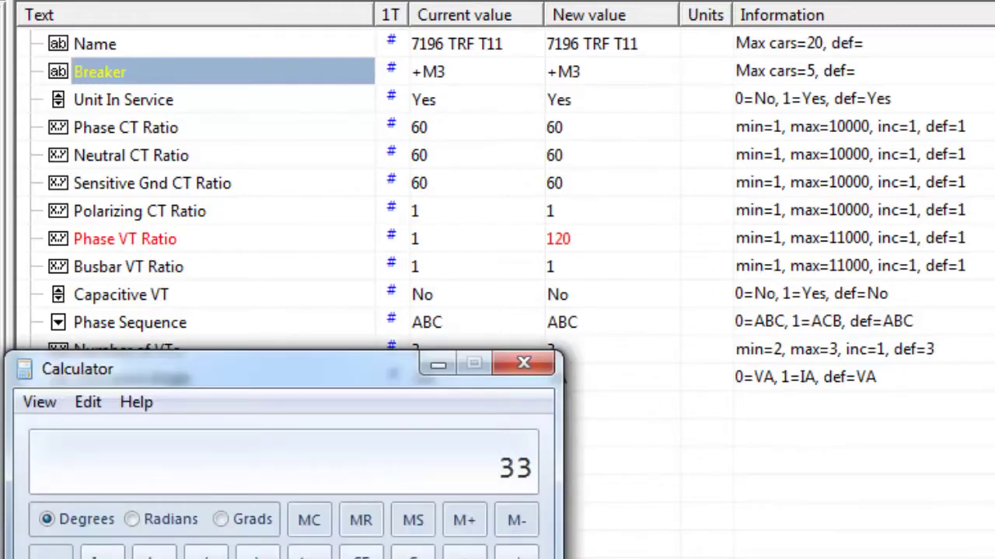
{"action": "type", "text": "000"}
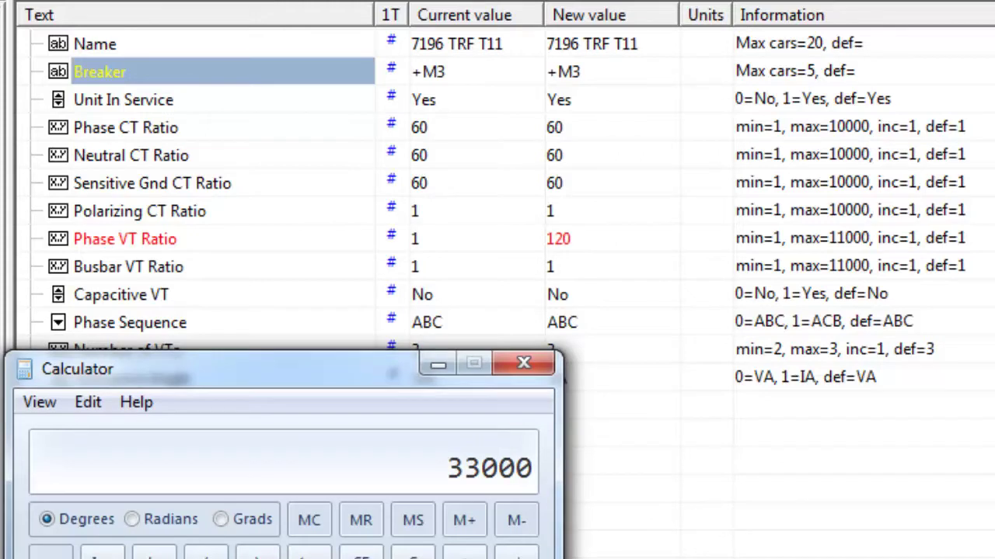
{"action": "type", "text": "/120"}
{"action": "key", "text": "Return"}
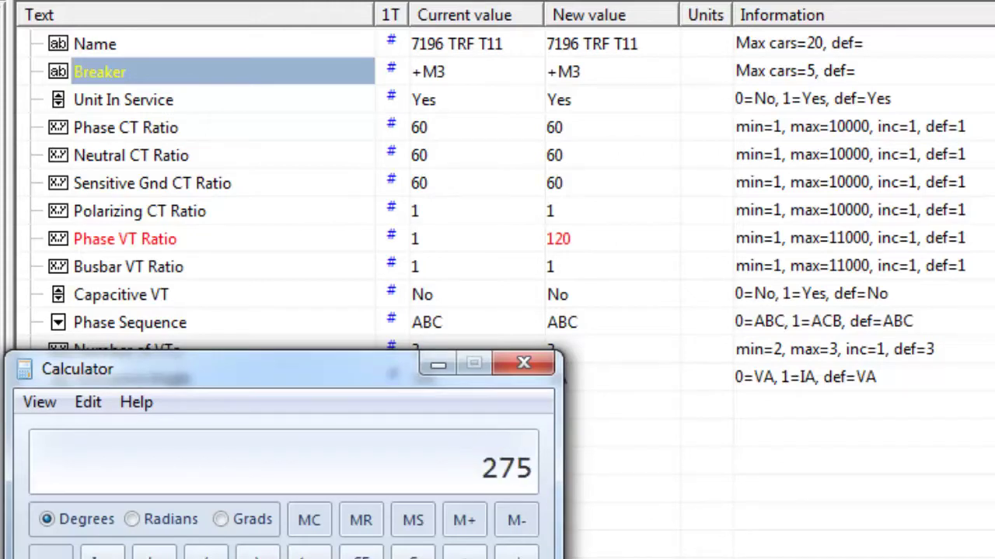
{"action": "double_click", "coordinate": [579, 233]}
{"action": "type", "text": "275"}
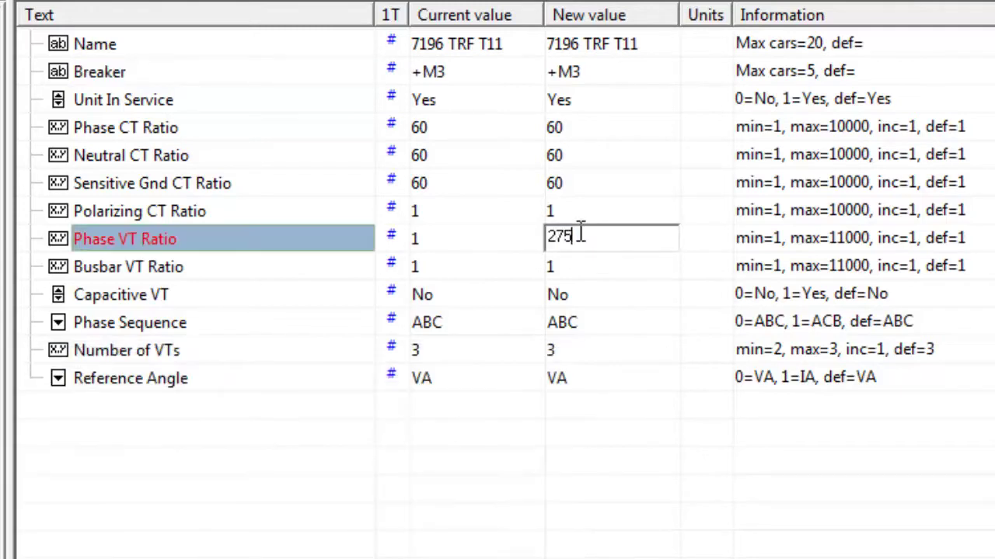
{"action": "key", "text": "Return"}
- Enter 275 as the new value for Busbar VT Ratio
{"action": "double_click", "coordinate": [589, 272]}
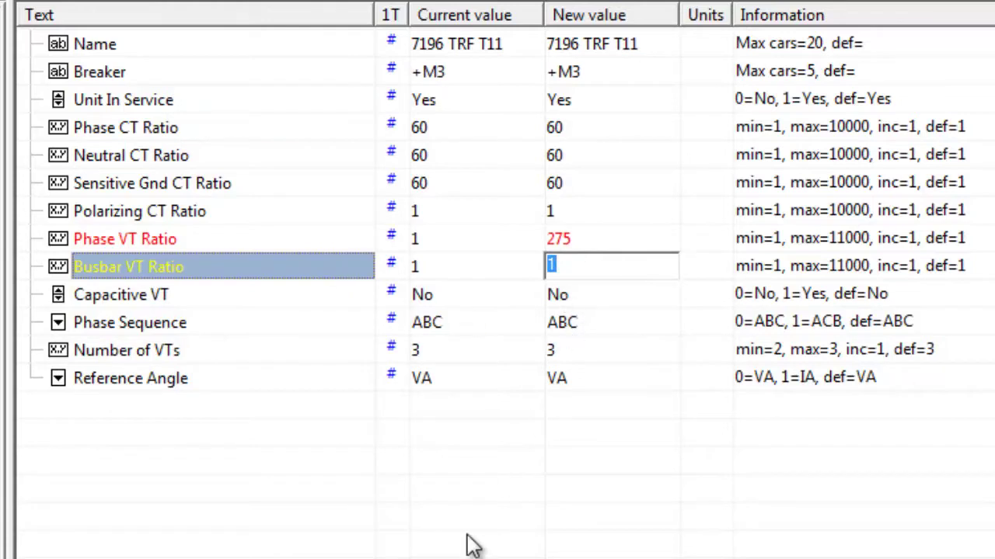
{"action": "type", "text": "275"}
{"action": "key", "text": "Return"}
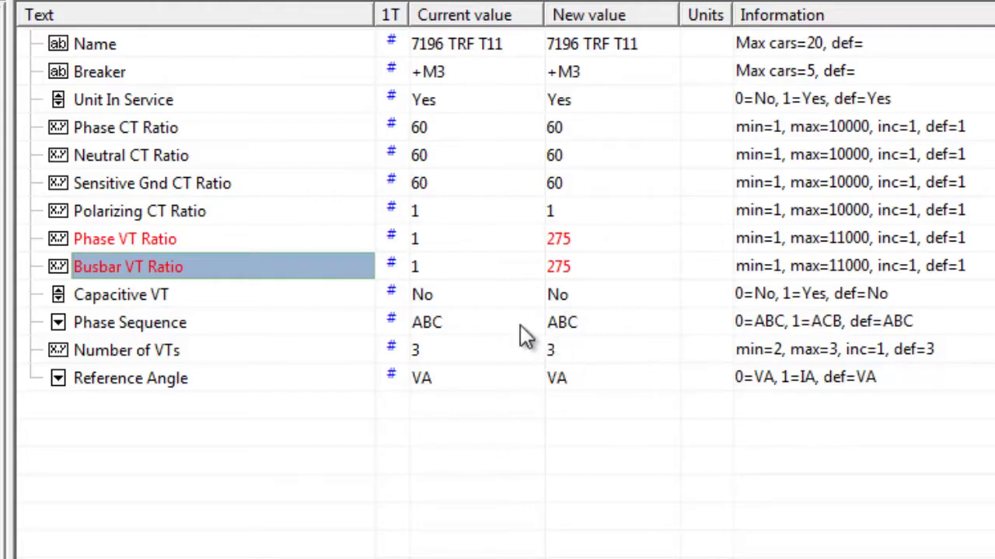
- Review the Capacitive VT, Phase Sequence and Number of VTs settings, including the available phase sequence options
{"action": "left_click", "coordinate": [475, 295]}
{"action": "left_click", "coordinate": [569, 324]}
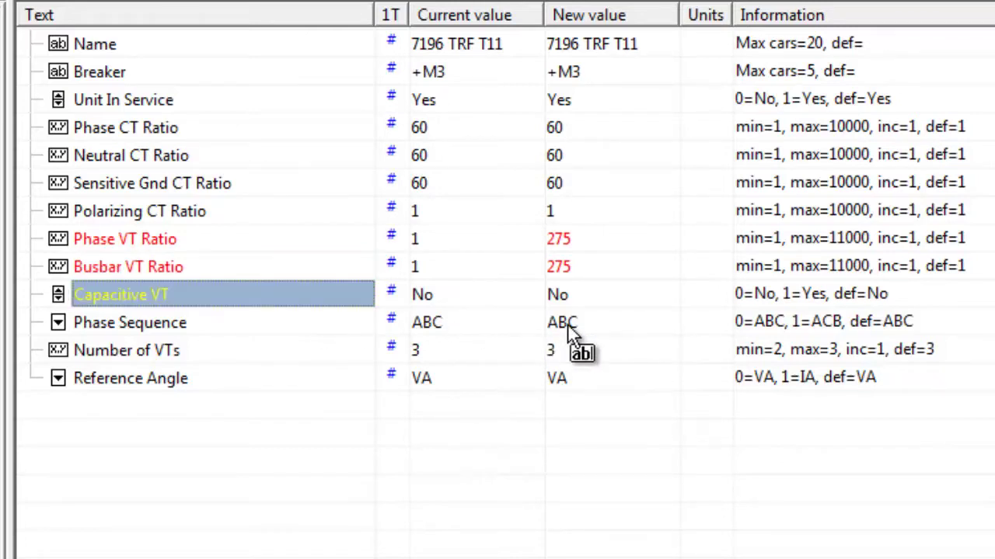
{"action": "left_click", "coordinate": [570, 326]}
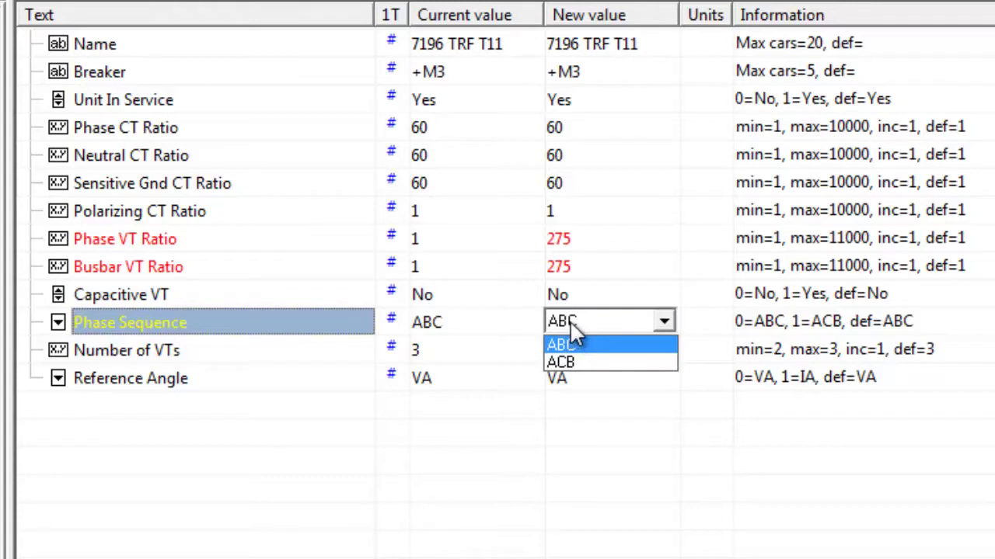
{"action": "left_click", "coordinate": [570, 320]}
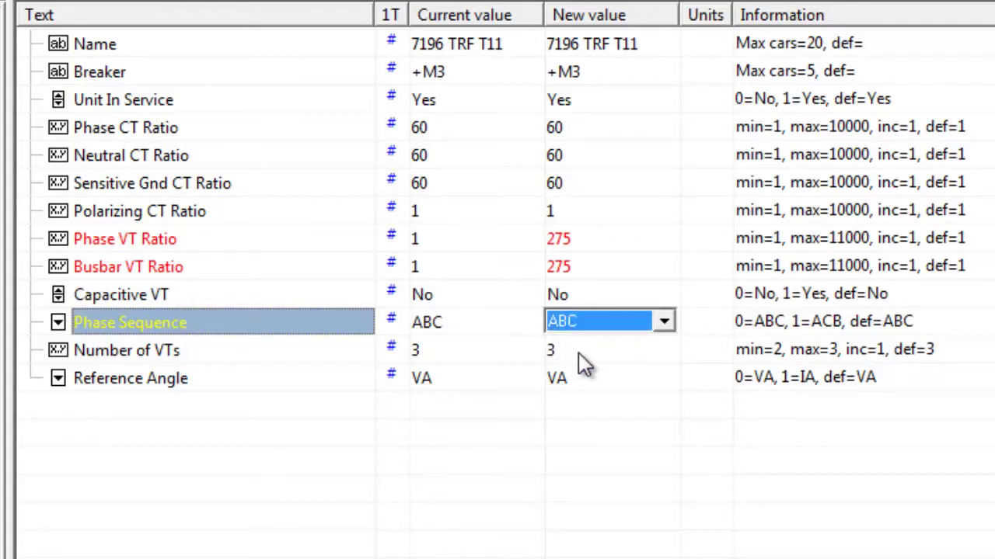
{"action": "left_click", "coordinate": [578, 351]}
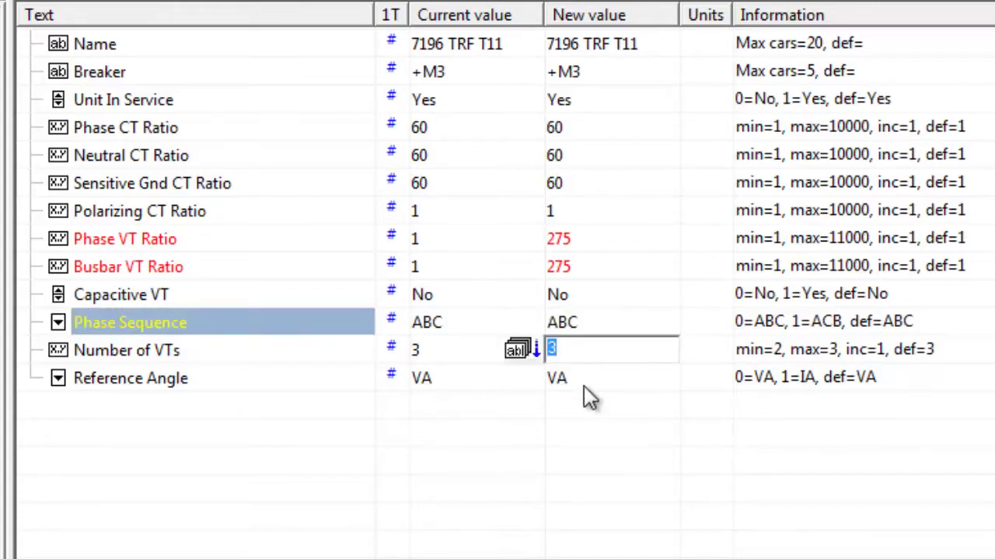
- Look at the options for Reference Angle and keep VA selected
{"action": "left_click", "coordinate": [585, 386]}
{"action": "left_click", "coordinate": [586, 388]}
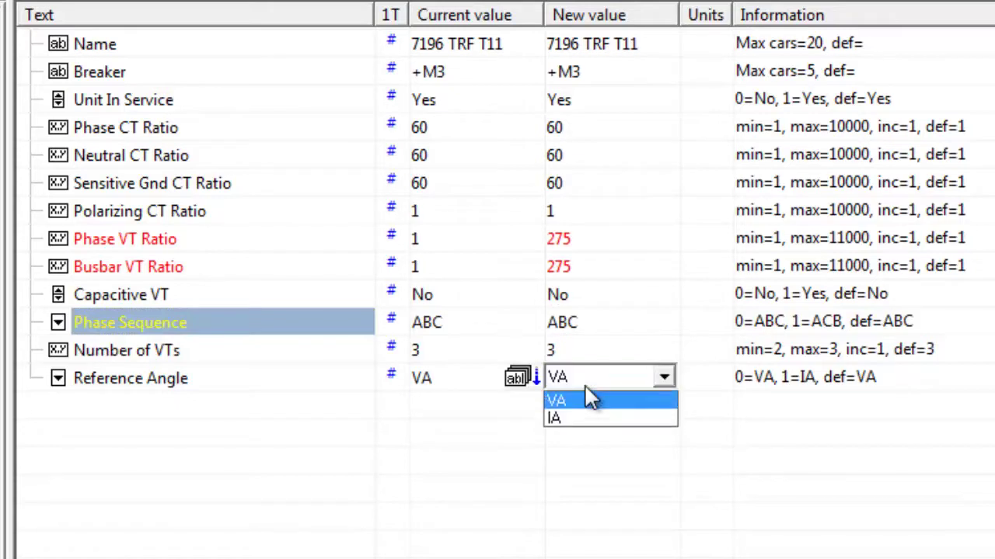
{"action": "left_click", "coordinate": [586, 393]}
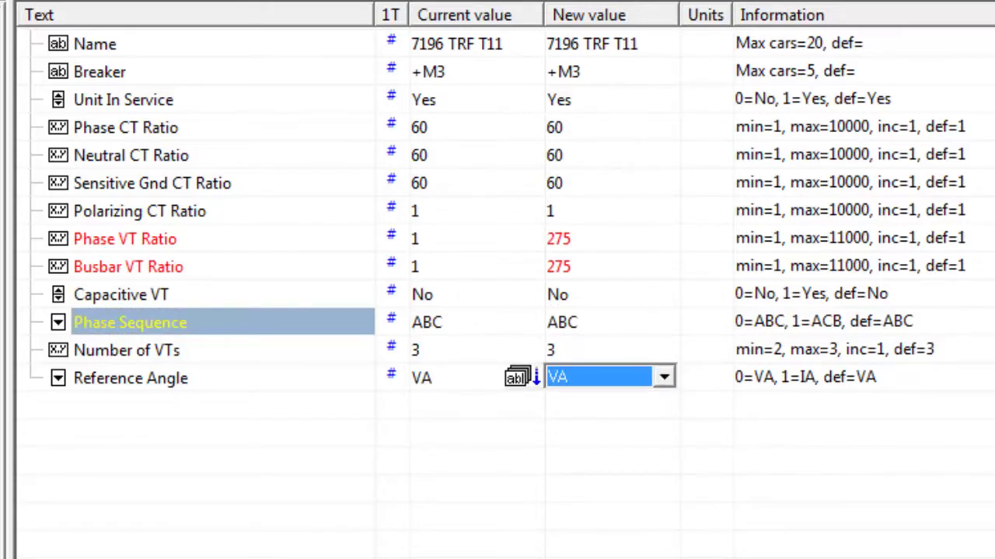
{"action": "left_click", "coordinate": [575, 379]}
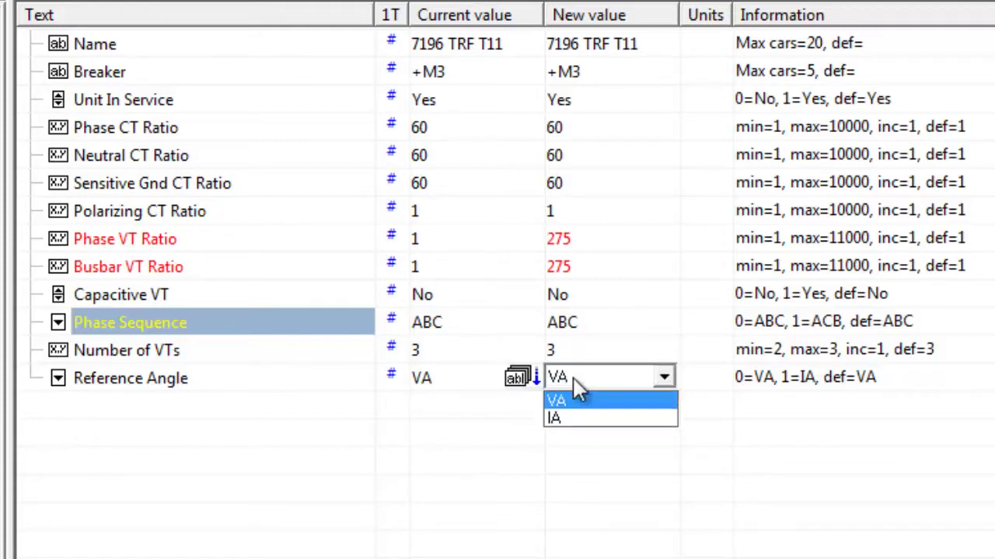
{"action": "left_click", "coordinate": [574, 380]}
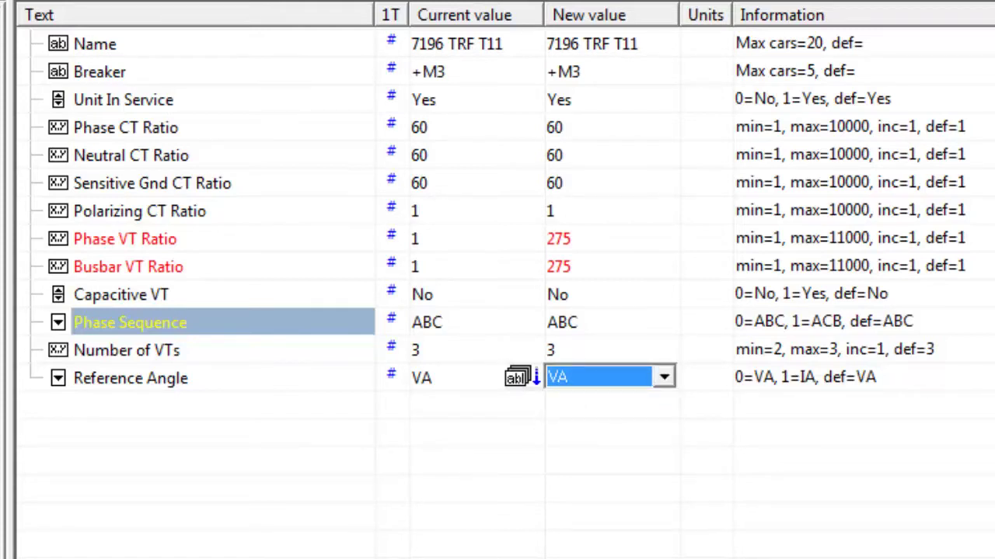
{"action": "key", "text": "Return"}
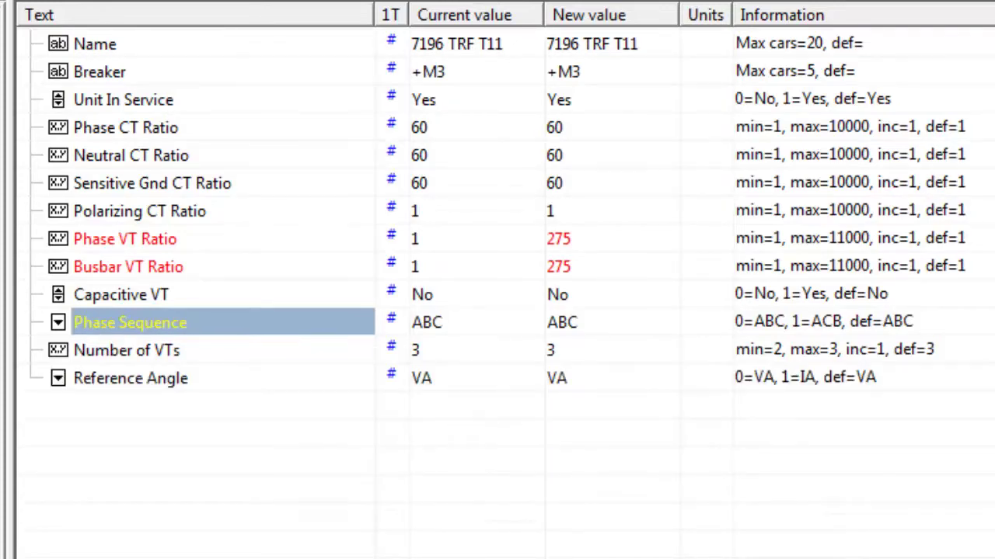
- Browse the Debouncing Filter 1, Debouncing Filter 2 and Automatic Disabling input settings, and collapse the Inputs Outputs branch
{"action": "left_click", "coordinate": [322, 160]}
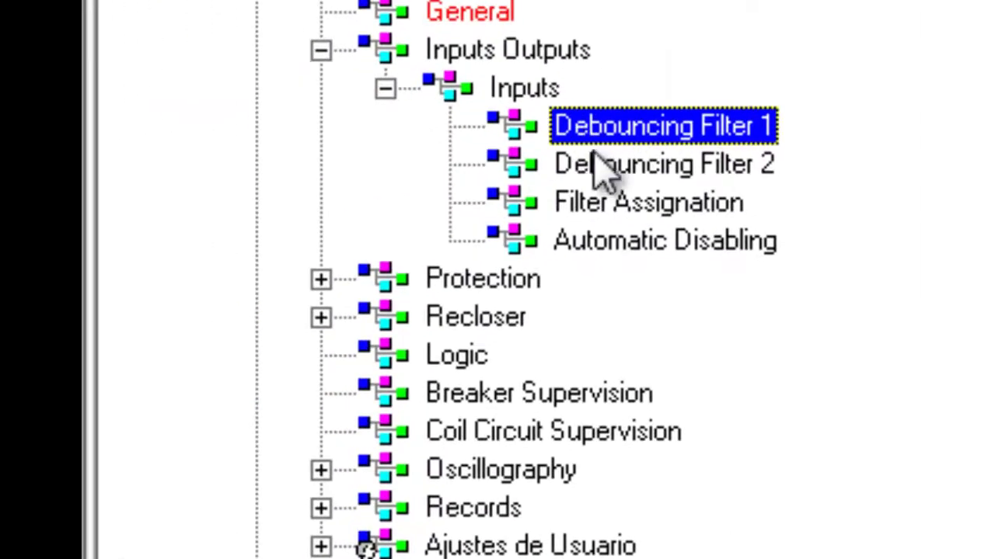
{"action": "left_click", "coordinate": [619, 190]}
{"action": "left_click", "coordinate": [622, 165]}
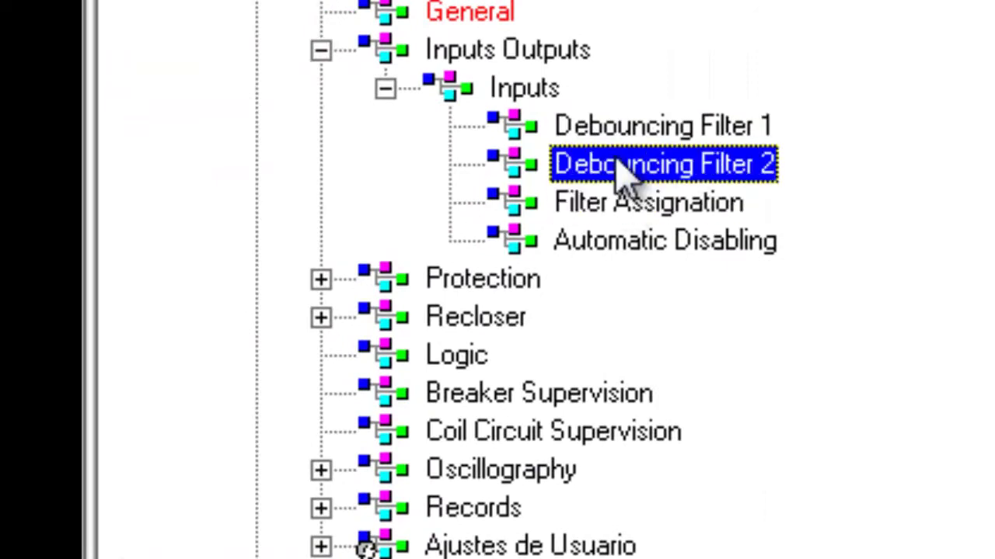
{"action": "left_click", "coordinate": [610, 244]}
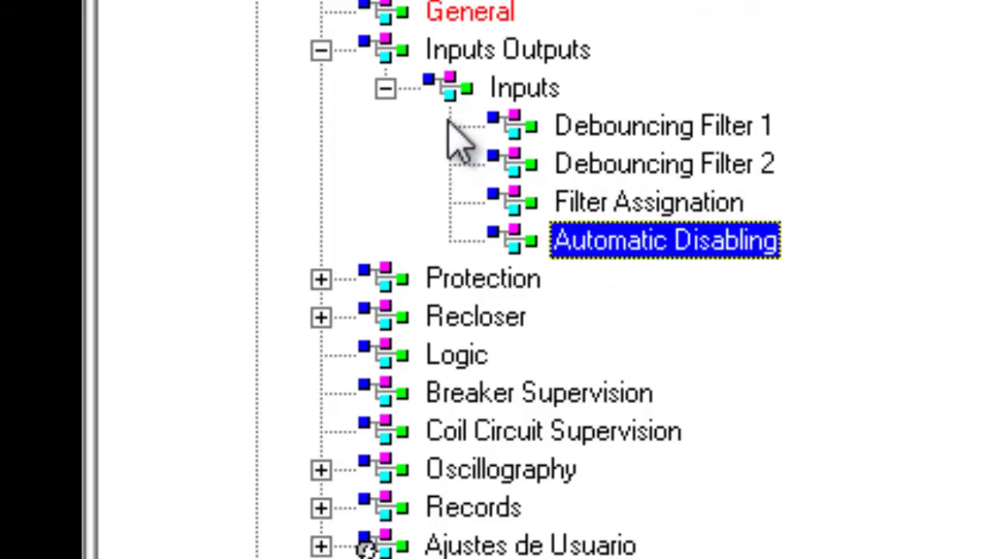
{"action": "left_click", "coordinate": [385, 89]}
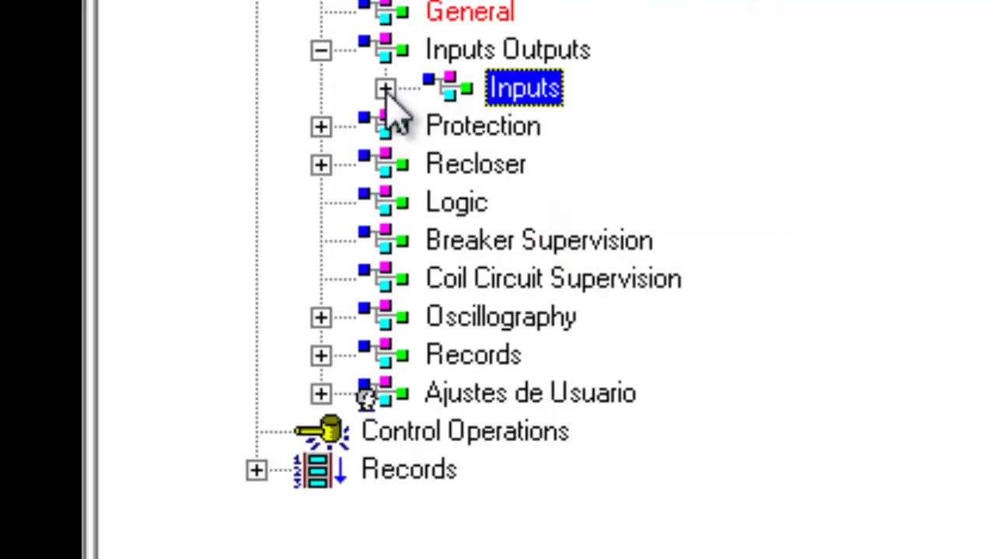
{"action": "left_click", "coordinate": [321, 50]}
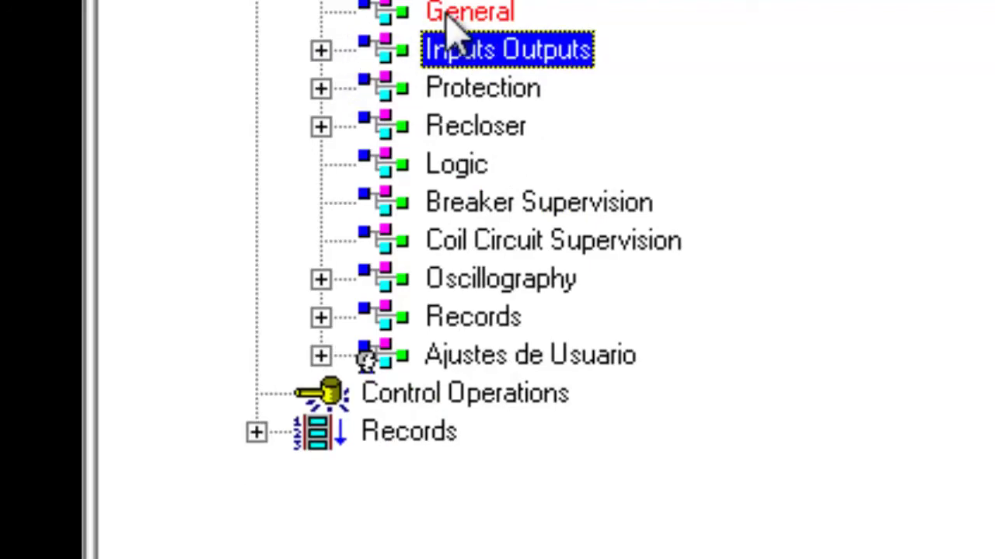
- Expand the Protection settings and look through the function groups under Voltage and Frequency, collapsing both groups again
{"action": "left_click", "coordinate": [320, 89]}
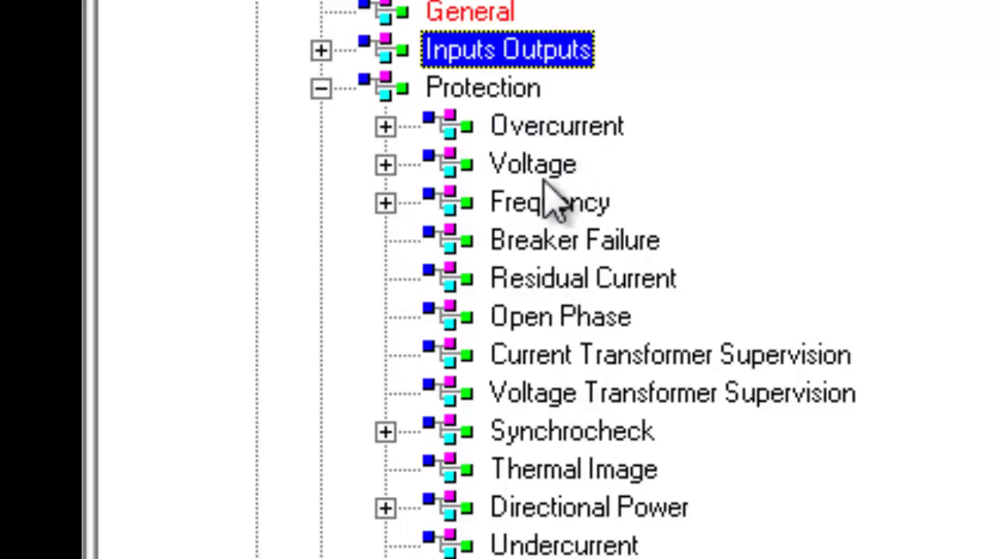
{"action": "left_click", "coordinate": [387, 165]}
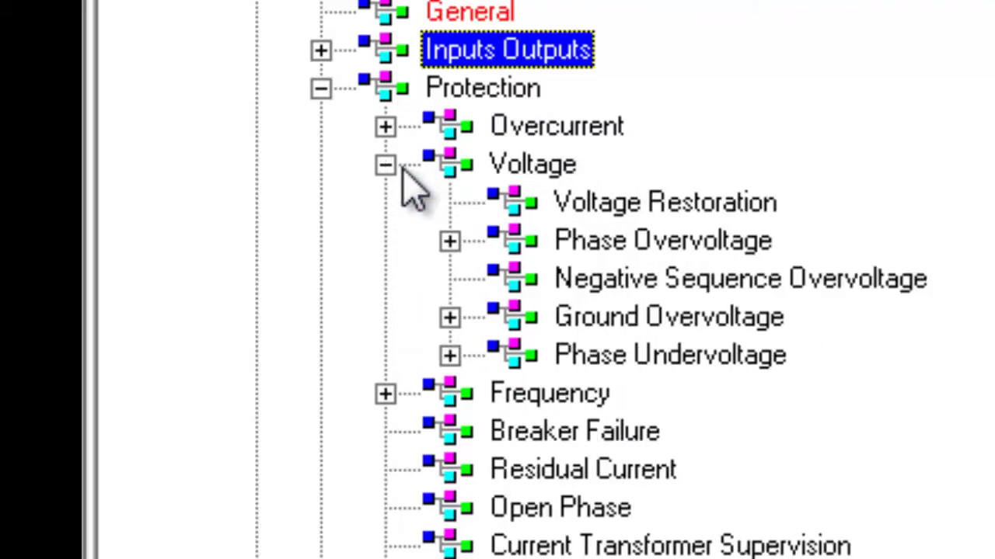
{"action": "left_click", "coordinate": [386, 166]}
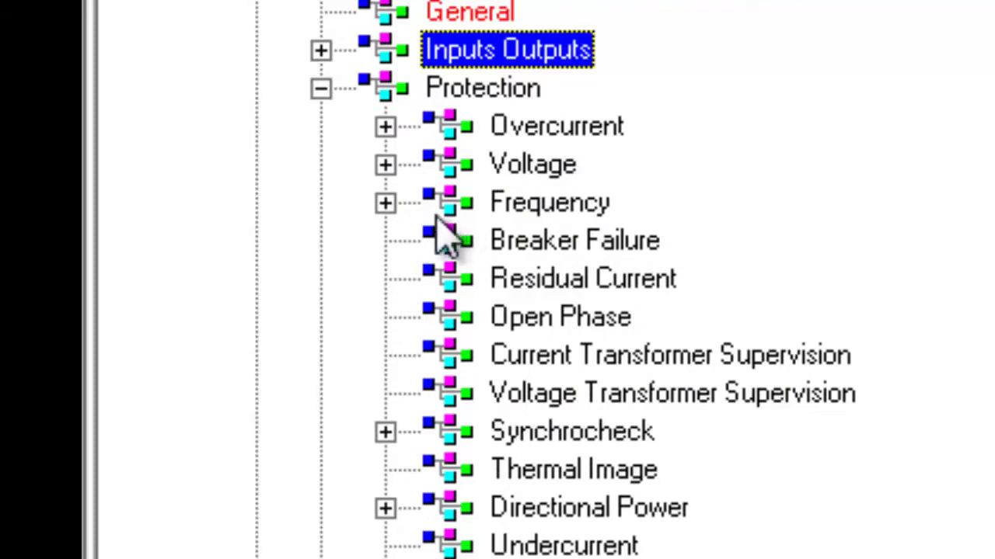
{"action": "left_click", "coordinate": [385, 165]}
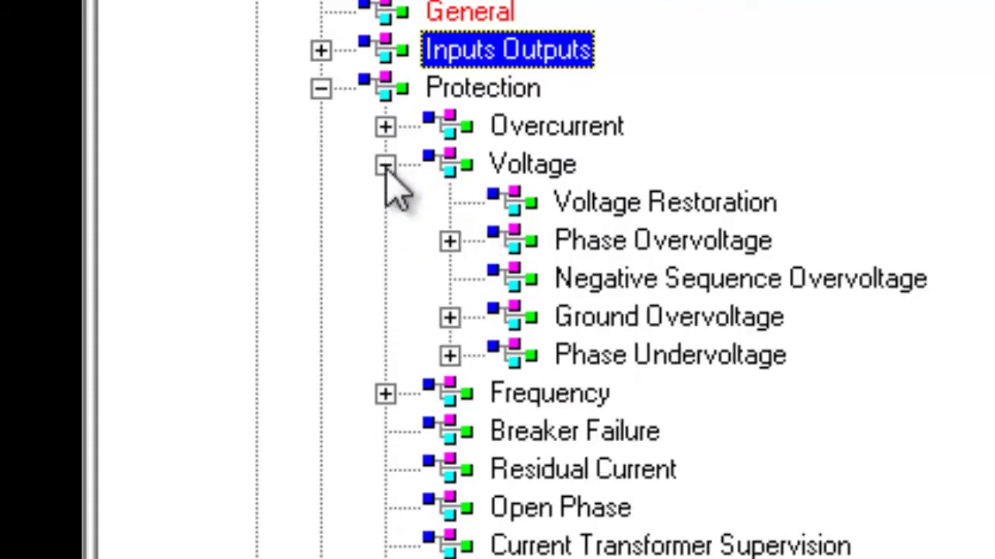
{"action": "left_click", "coordinate": [657, 325]}
{"action": "left_click", "coordinate": [637, 359]}
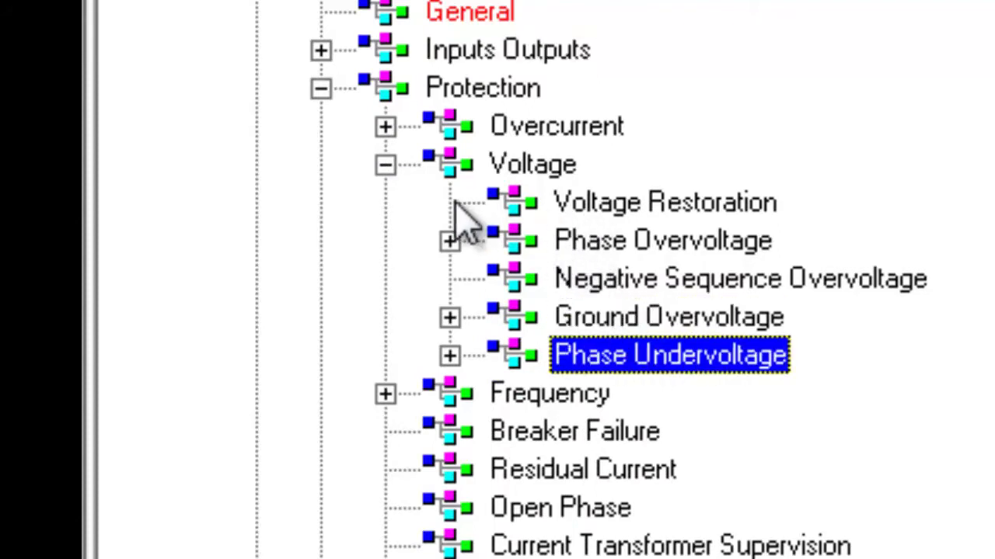
{"action": "left_click", "coordinate": [386, 165]}
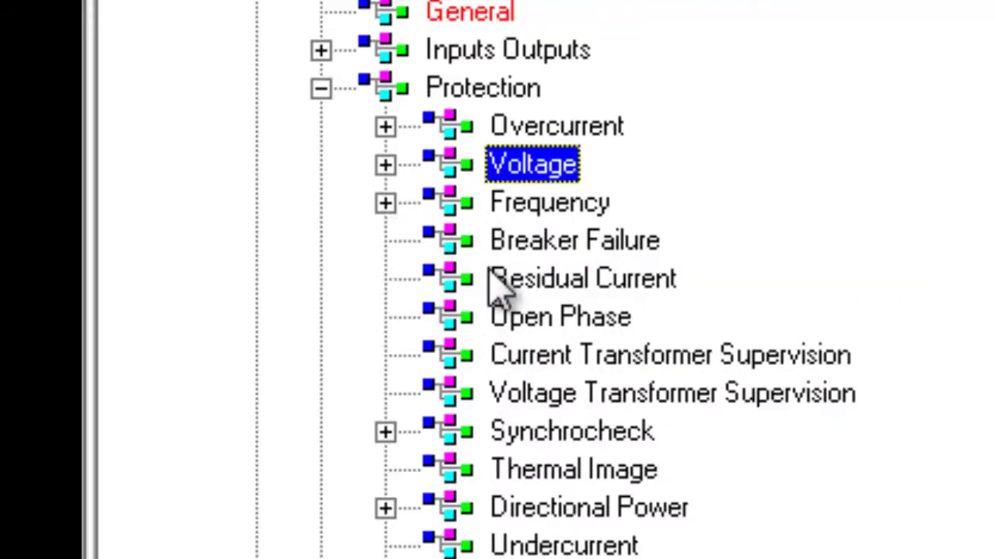
{"action": "left_click", "coordinate": [385, 203]}
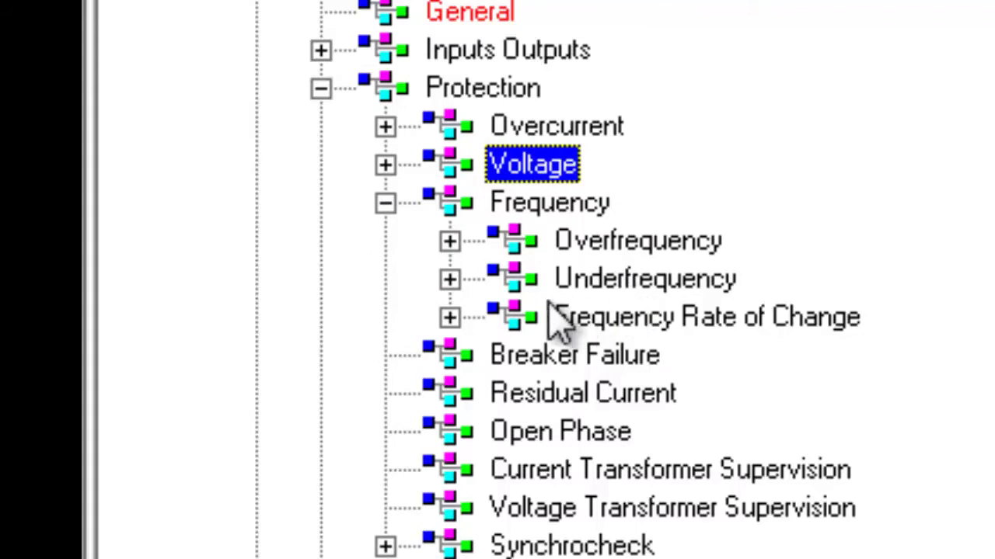
{"action": "left_click", "coordinate": [385, 204]}
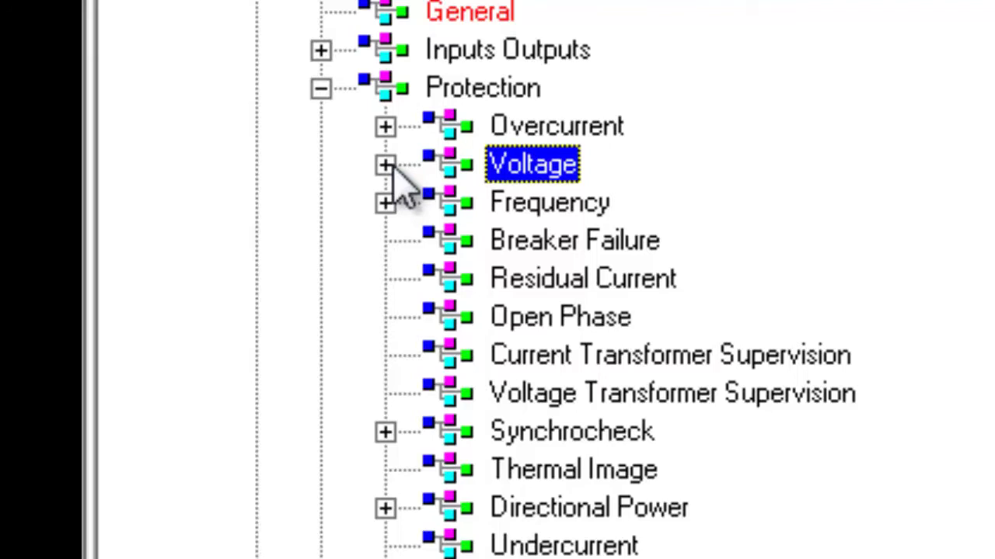
- Expand the Overcurrent protection group and view its Directional and Harmonic Blocking settings
{"action": "left_click", "coordinate": [391, 129]}
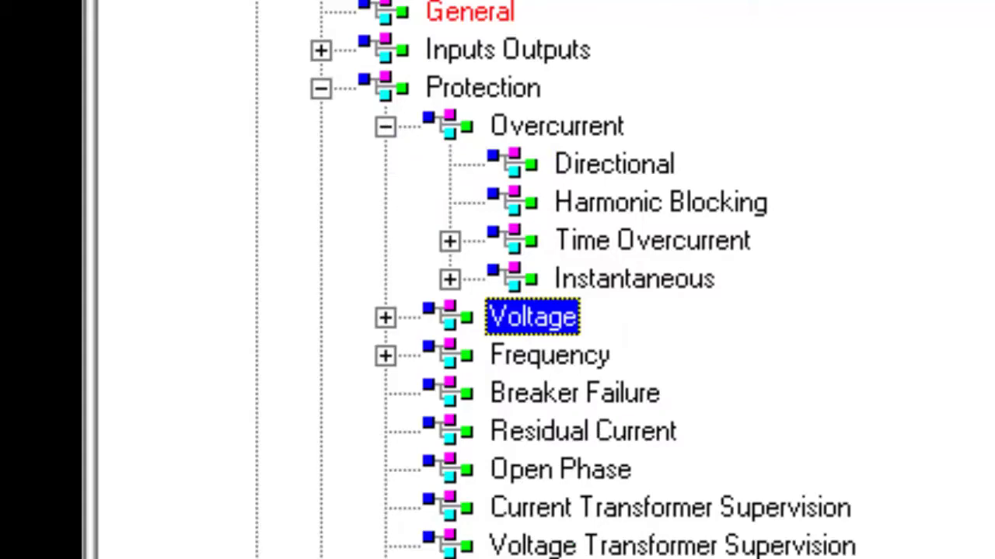
{"action": "left_click", "coordinate": [435, 502]}
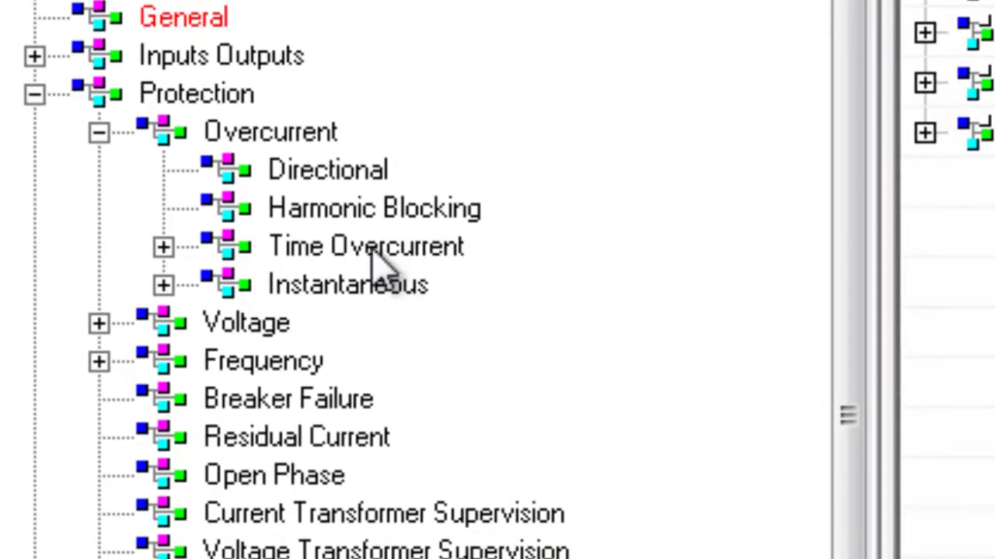
{"action": "left_click", "coordinate": [238, 141]}
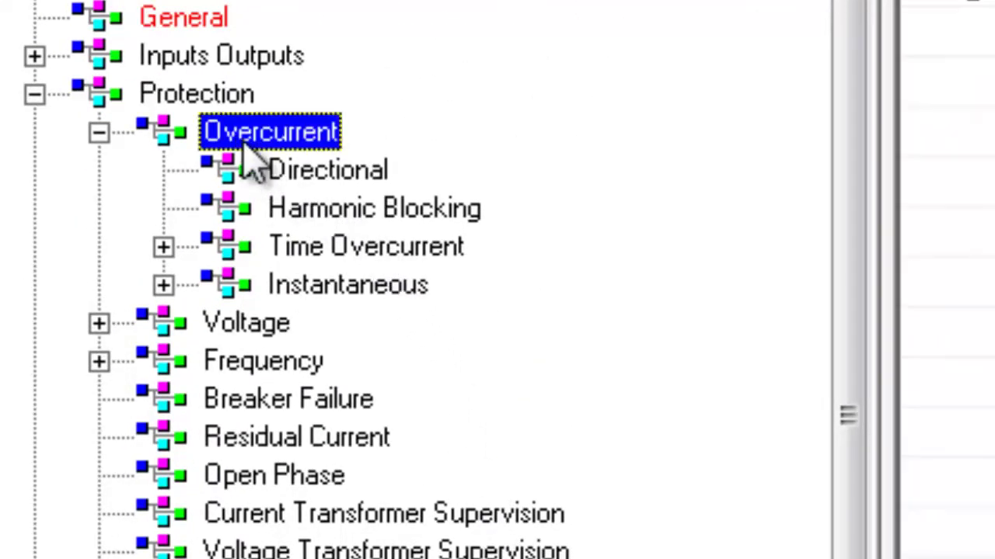
{"action": "left_click", "coordinate": [291, 174]}
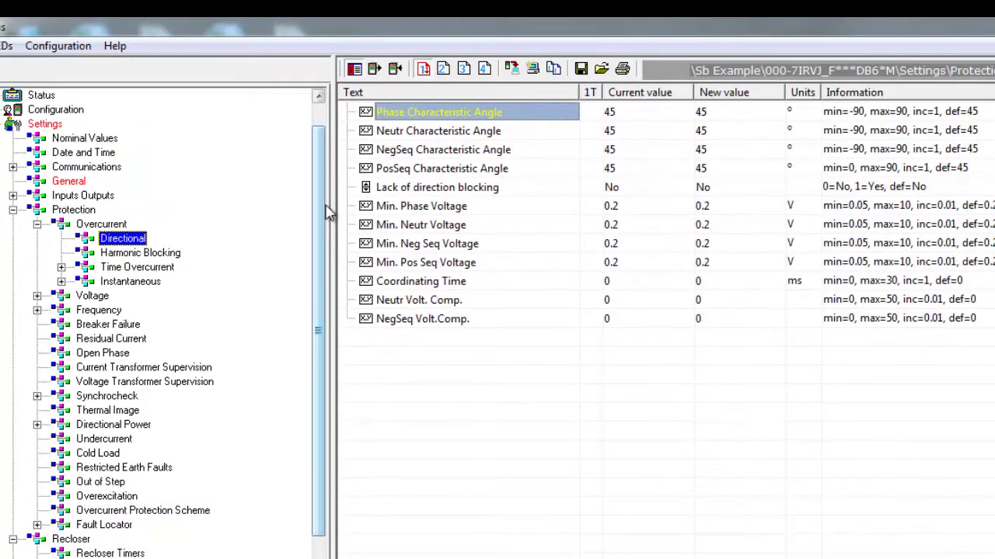
{"action": "left_click", "coordinate": [147, 255]}
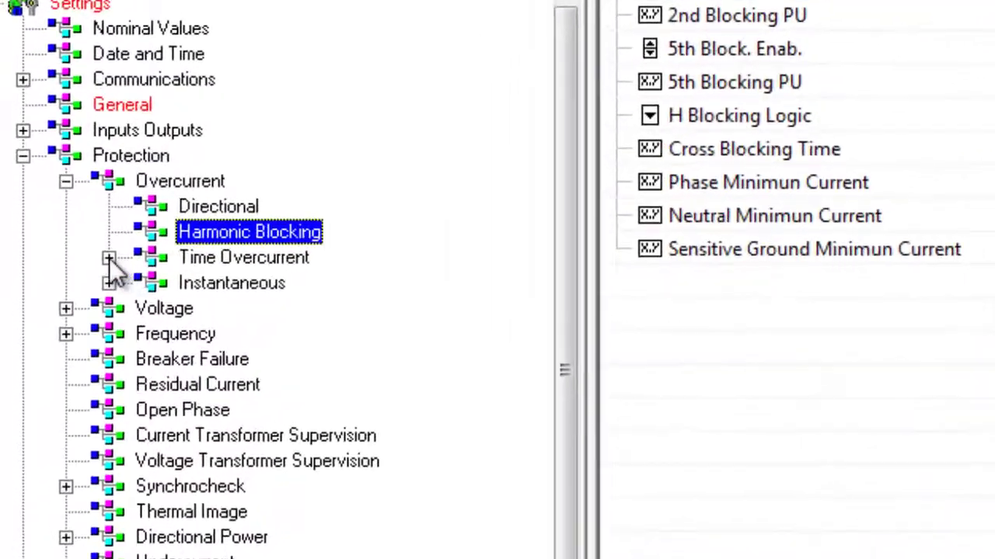
- Expand Time Overcurrent and its Phase Time Overcurrent group, and open the Unit 1 settings
{"action": "left_click", "coordinate": [60, 267]}
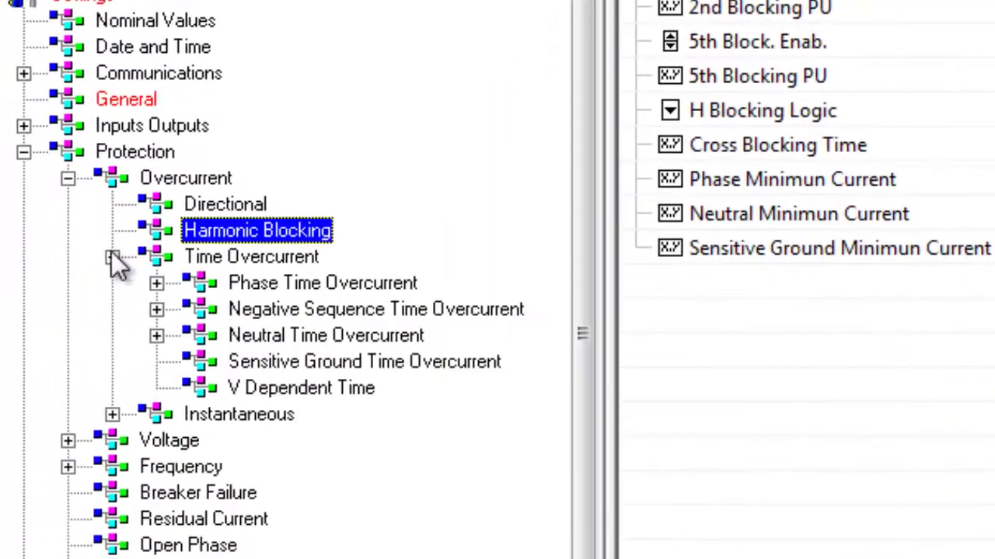
{"action": "left_click", "coordinate": [191, 261]}
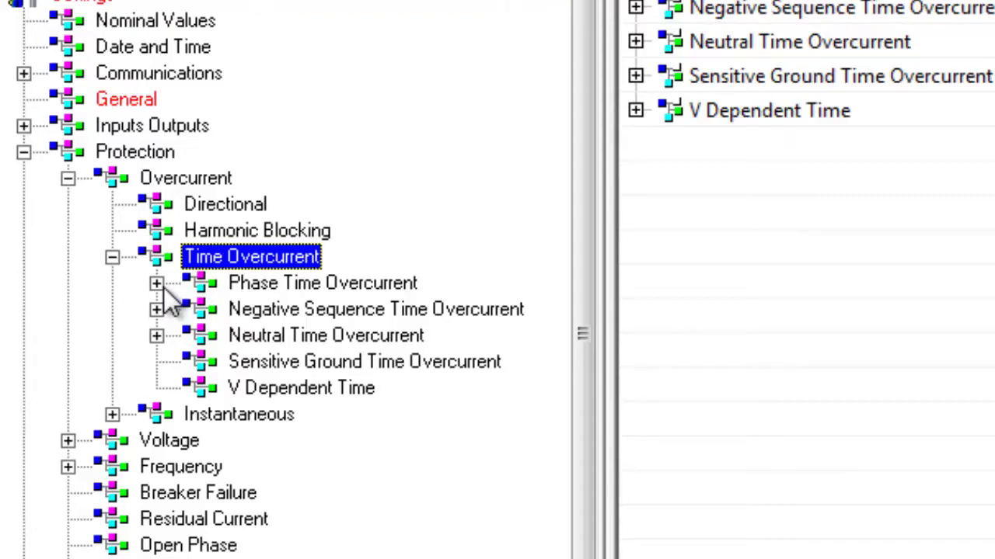
{"action": "left_click", "coordinate": [159, 284]}
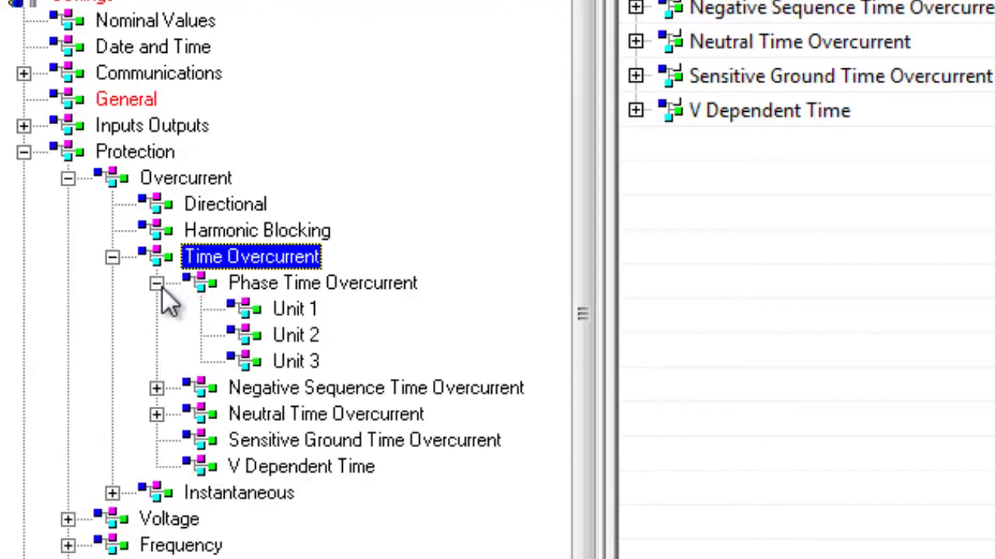
{"action": "left_click", "coordinate": [257, 309]}
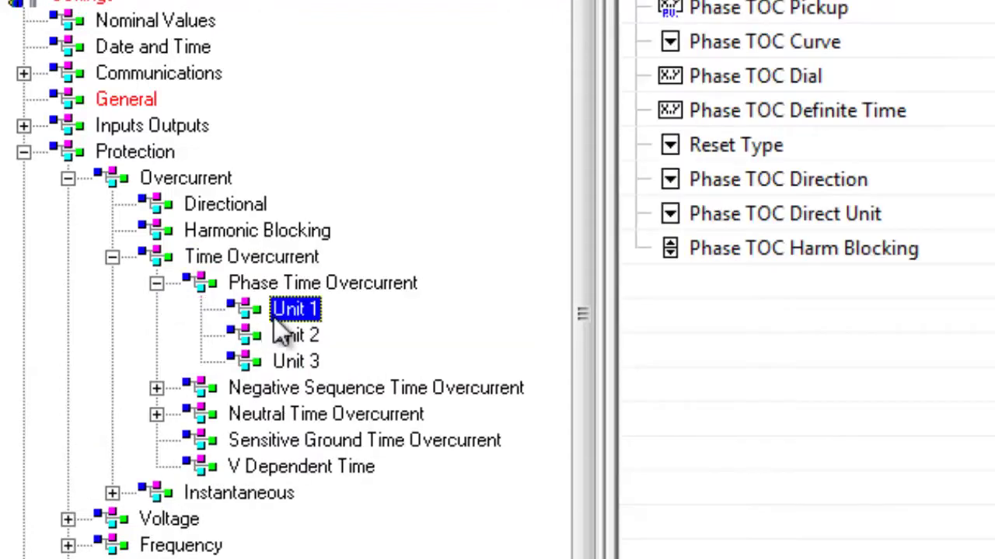
- Compare the settings of Phase Time Overcurrent Units 1, 2 and 3, and return to Unit 1
{"action": "left_click", "coordinate": [282, 335]}
{"action": "left_click", "coordinate": [284, 360]}
{"action": "left_click", "coordinate": [283, 312]}
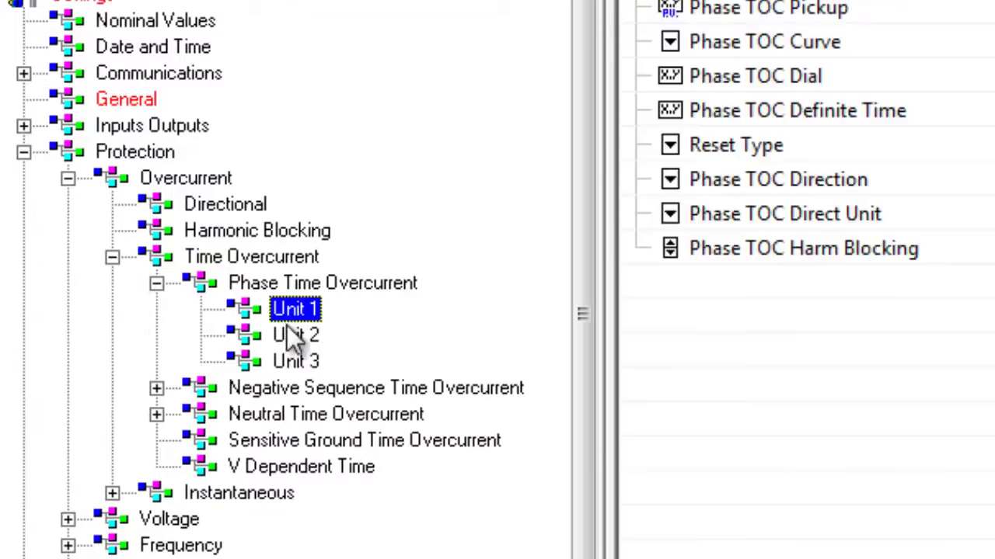
{"action": "left_click", "coordinate": [288, 335]}
{"action": "left_click", "coordinate": [287, 356]}
{"action": "left_click", "coordinate": [292, 314]}
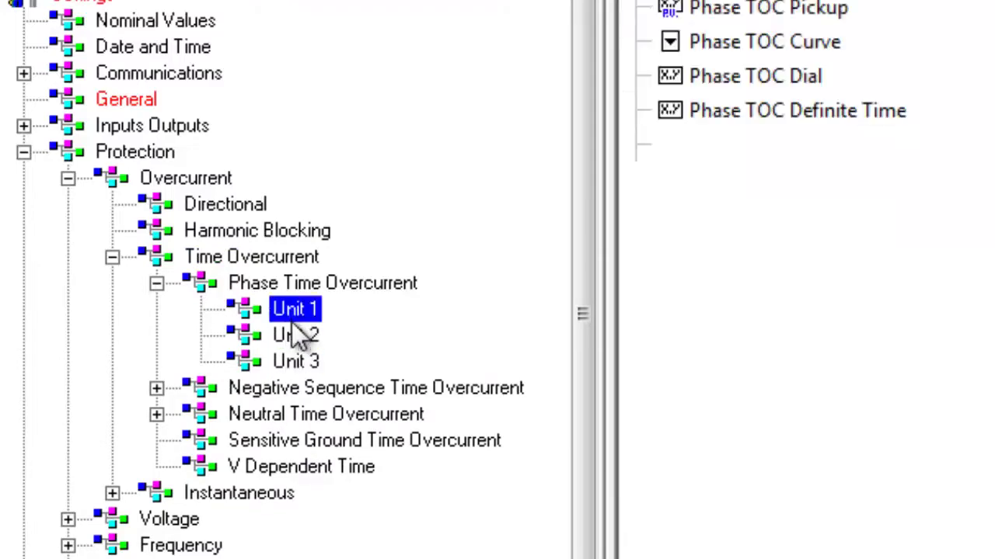
{"action": "left_click", "coordinate": [291, 334]}
{"action": "left_click", "coordinate": [293, 357]}
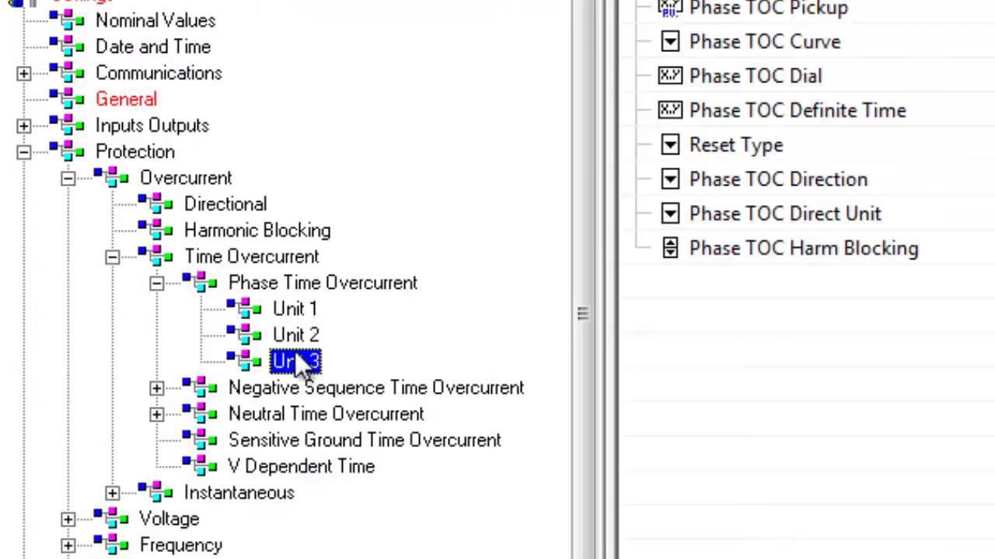
{"action": "left_click", "coordinate": [311, 312]}
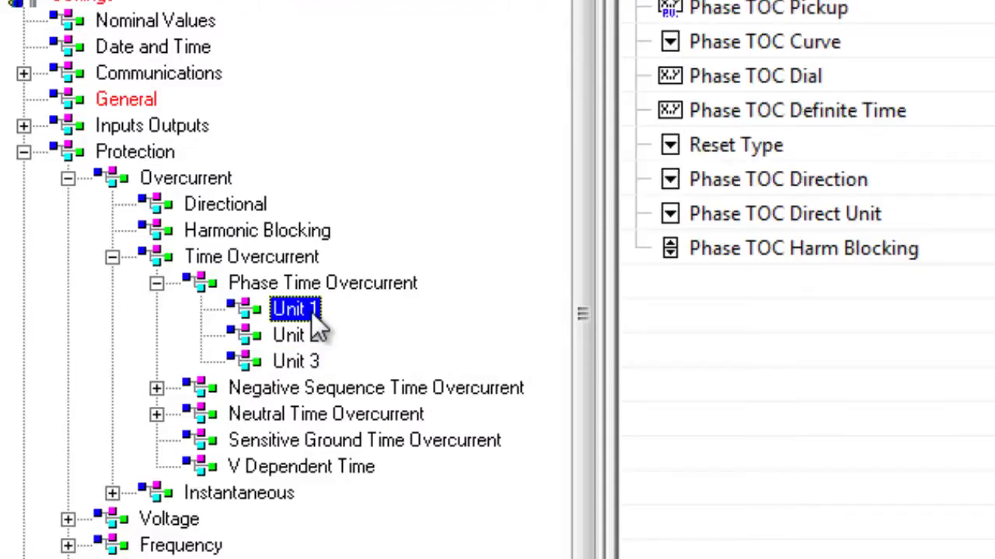